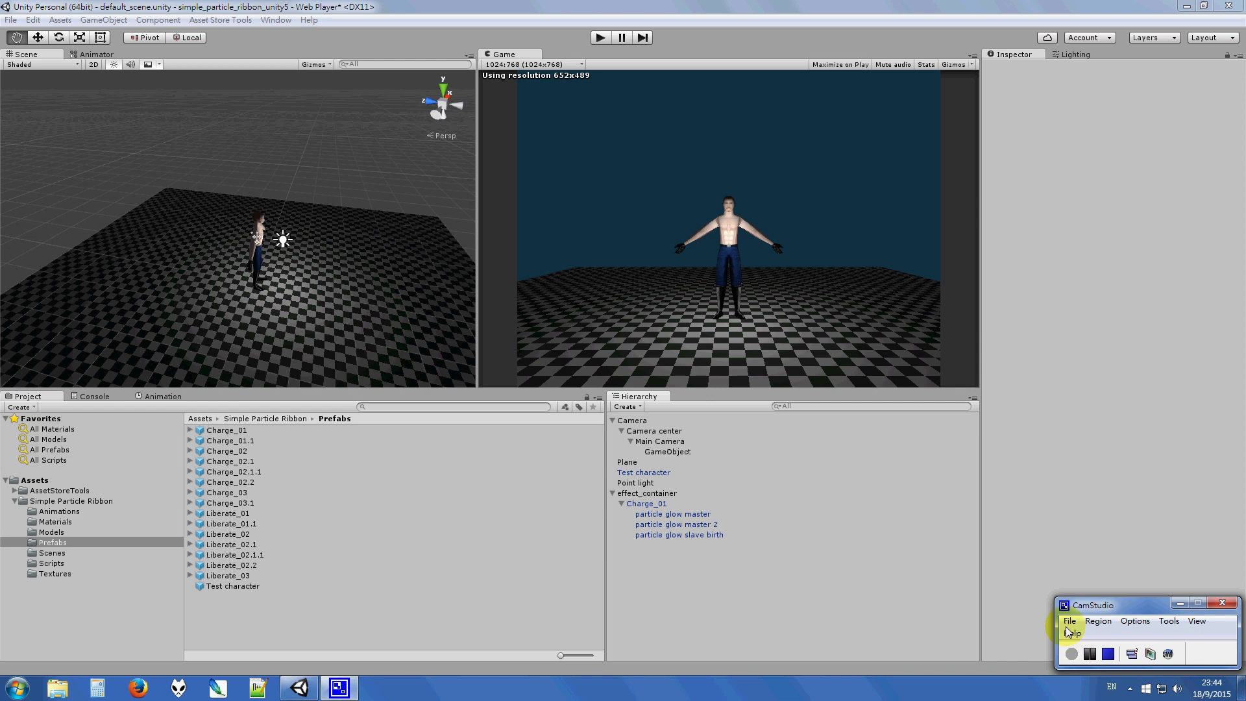
Step: Bring the Unity editor in front of the CamStudio recorder window
{"action": "left_click", "coordinate": [676, 5]}
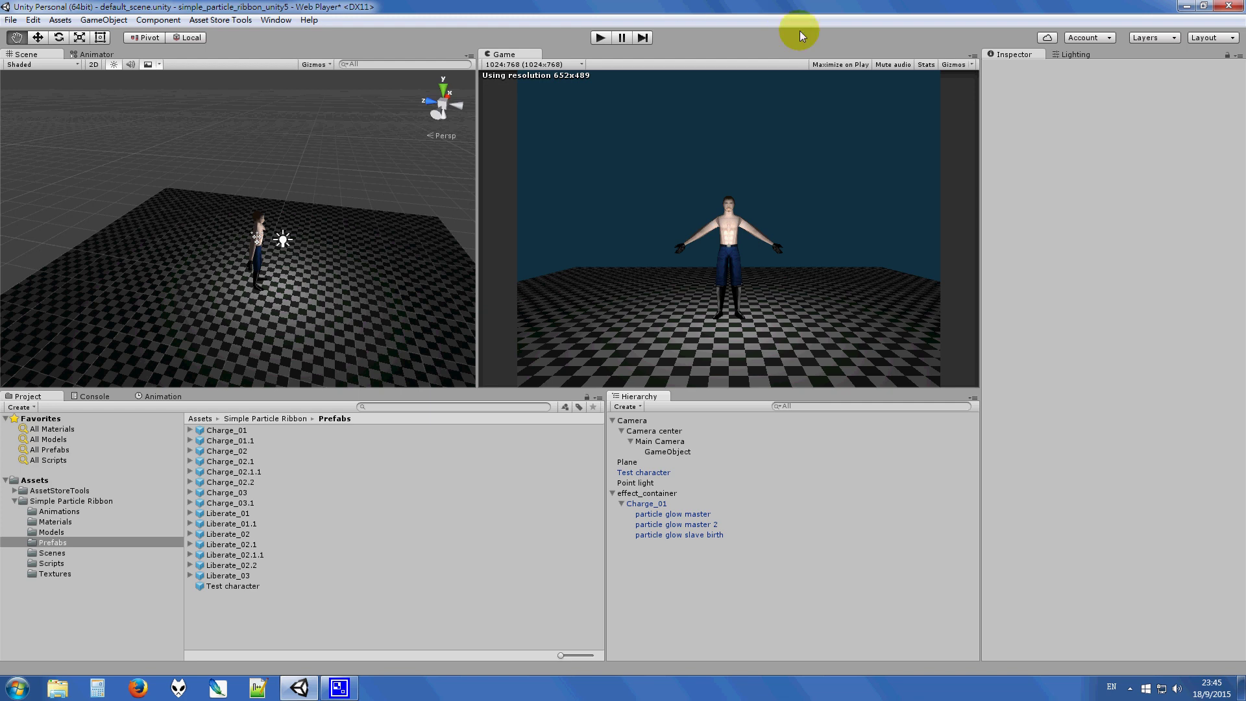
Step: Open the Scenes folder, inspect default_scene, and select effect_container in the Hierarchy
{"action": "left_click", "coordinate": [68, 554]}
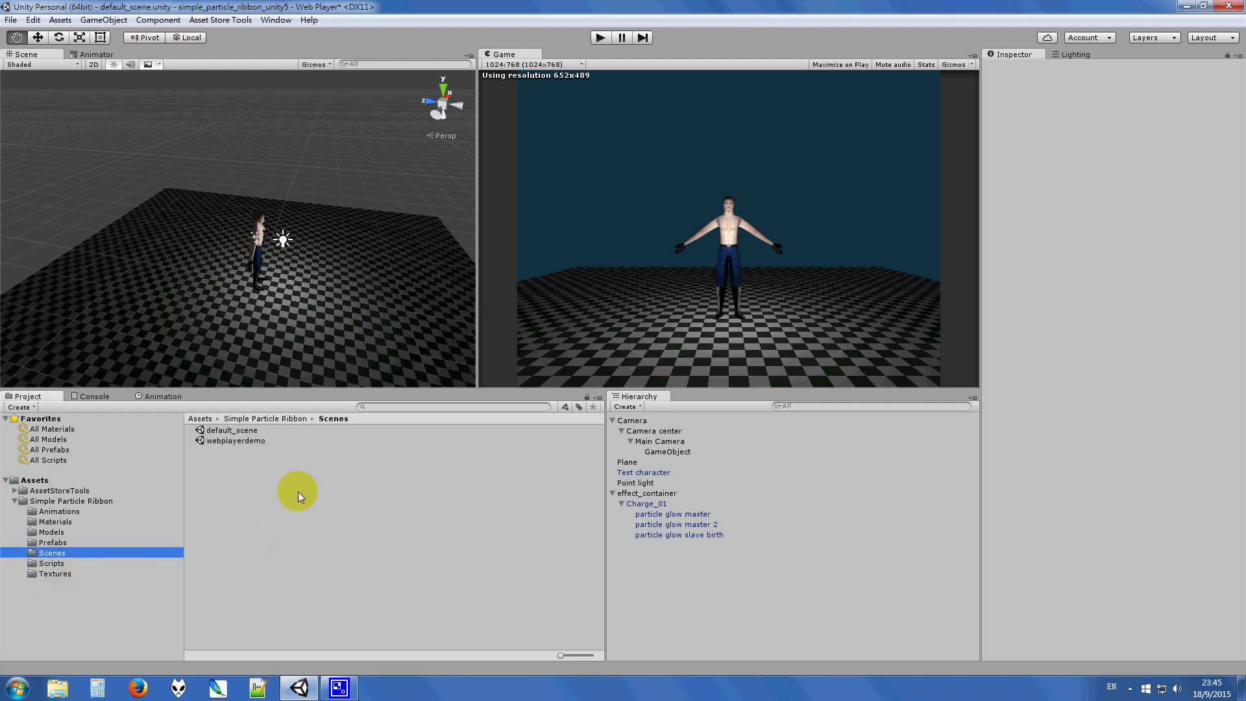
{"action": "left_click", "coordinate": [247, 433]}
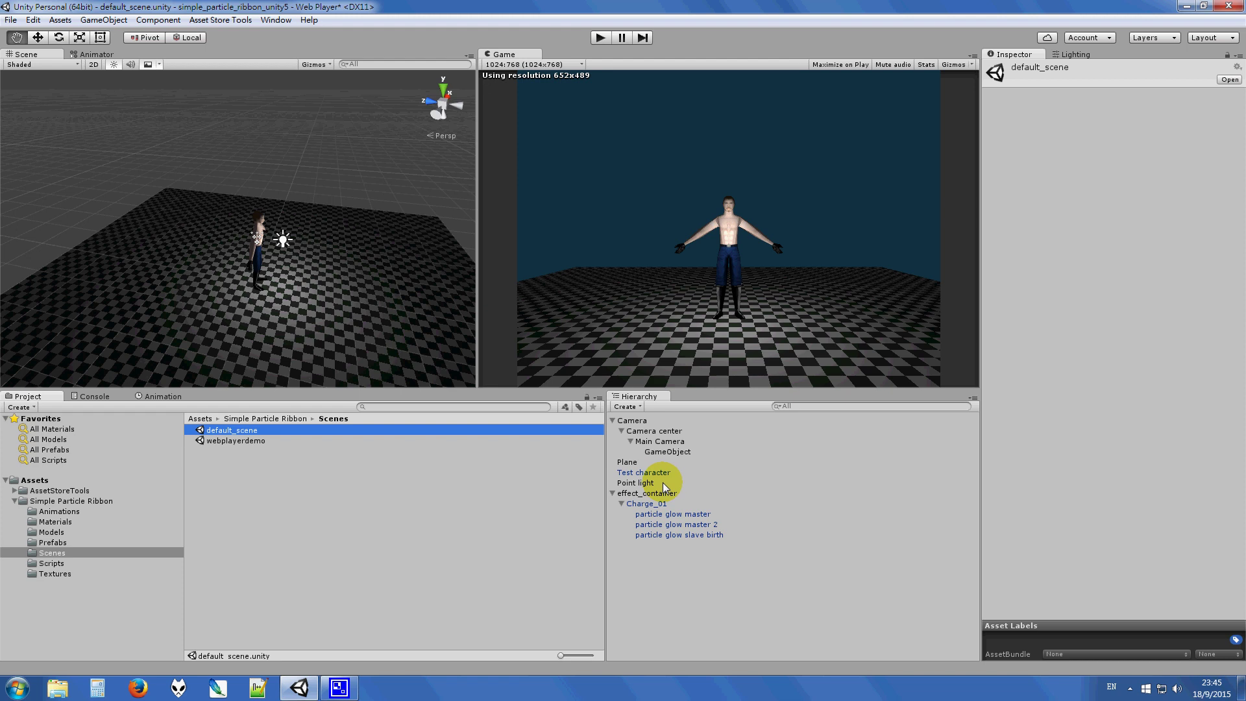
{"action": "left_click", "coordinate": [673, 496]}
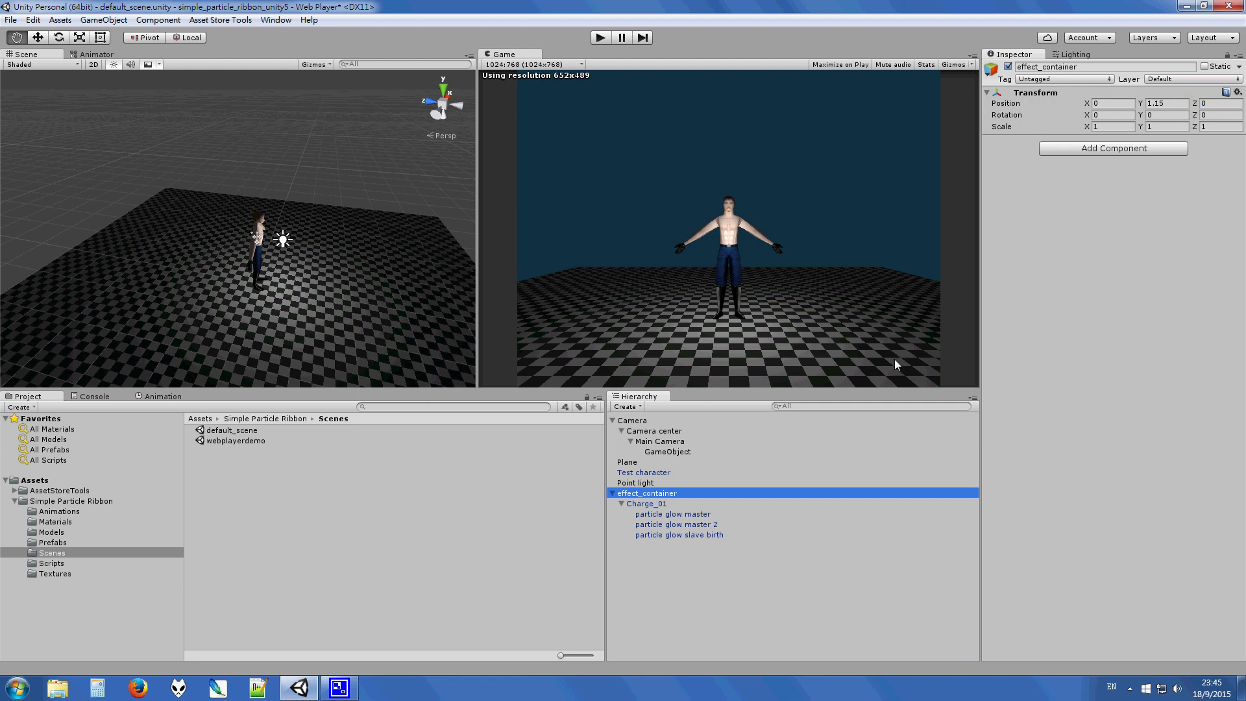
Step: Preview the Charge_01 particle effect, then reselect effect_container
{"action": "left_click", "coordinate": [657, 504]}
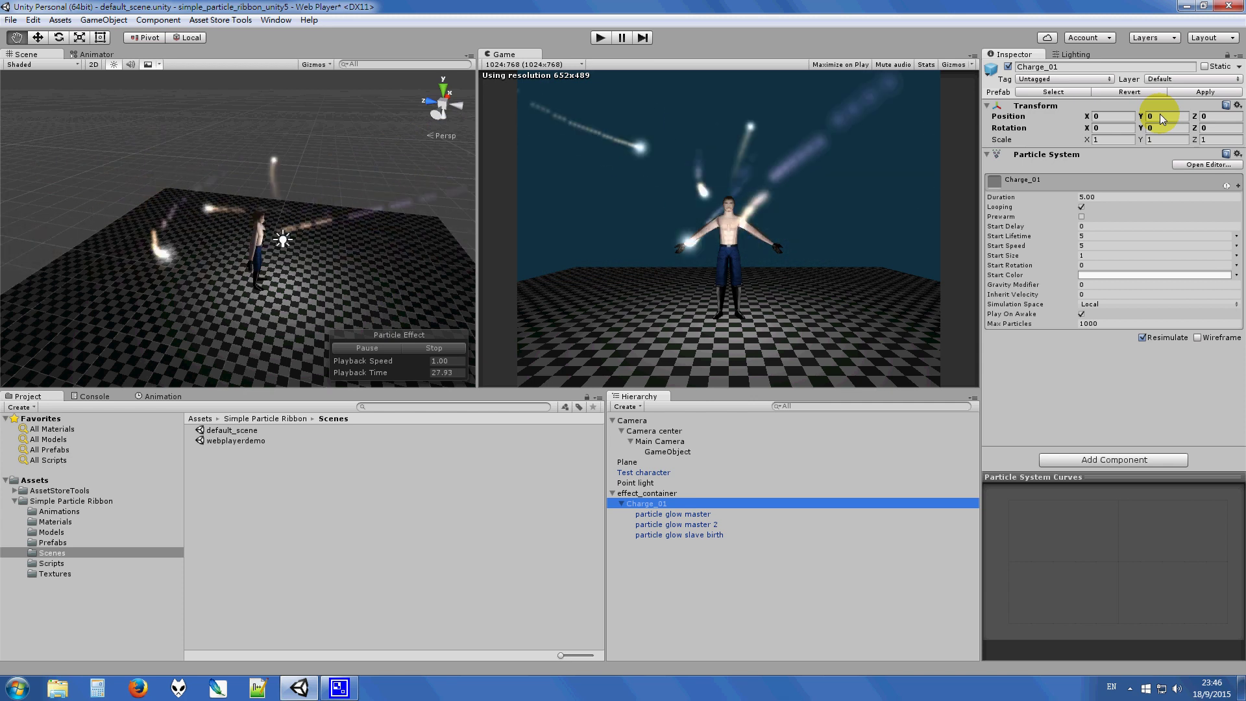
{"action": "left_click", "coordinate": [706, 493]}
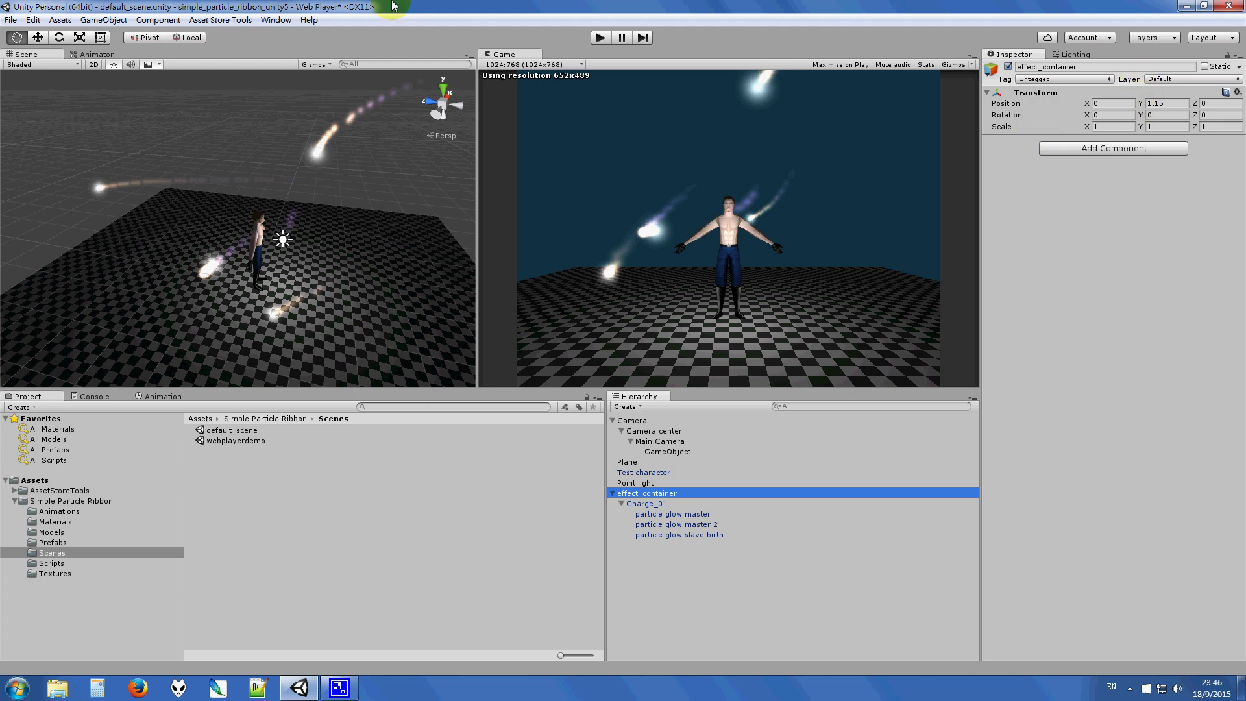
Step: Show move handles, orbit closer to the character, and preview the particle glow master emitter
{"action": "left_click", "coordinate": [70, 59]}
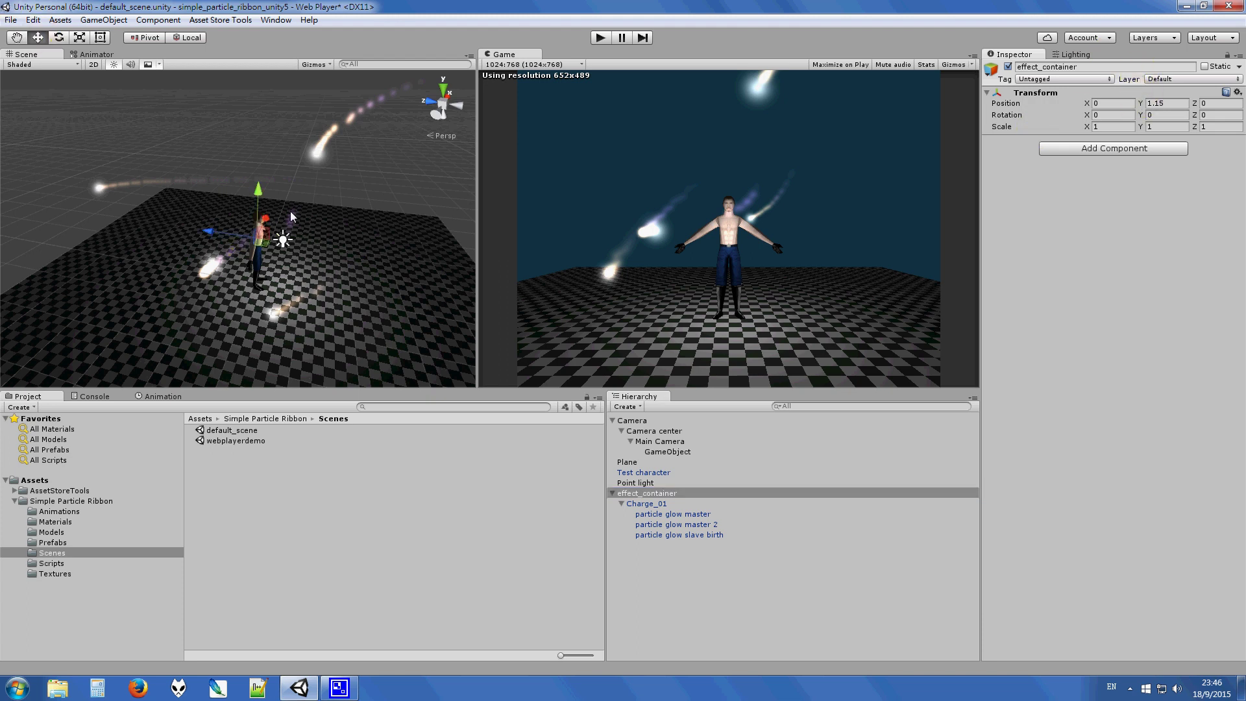
{"action": "mouse_move", "coordinate": [323, 208]}
{"action": "left_mouse_down", "text": "alt"}
{"action": "mouse_move", "coordinate": [255, 225]}
{"action": "mouse_move", "coordinate": [259, 246]}
{"action": "left_mouse_up", "text": "alt"}
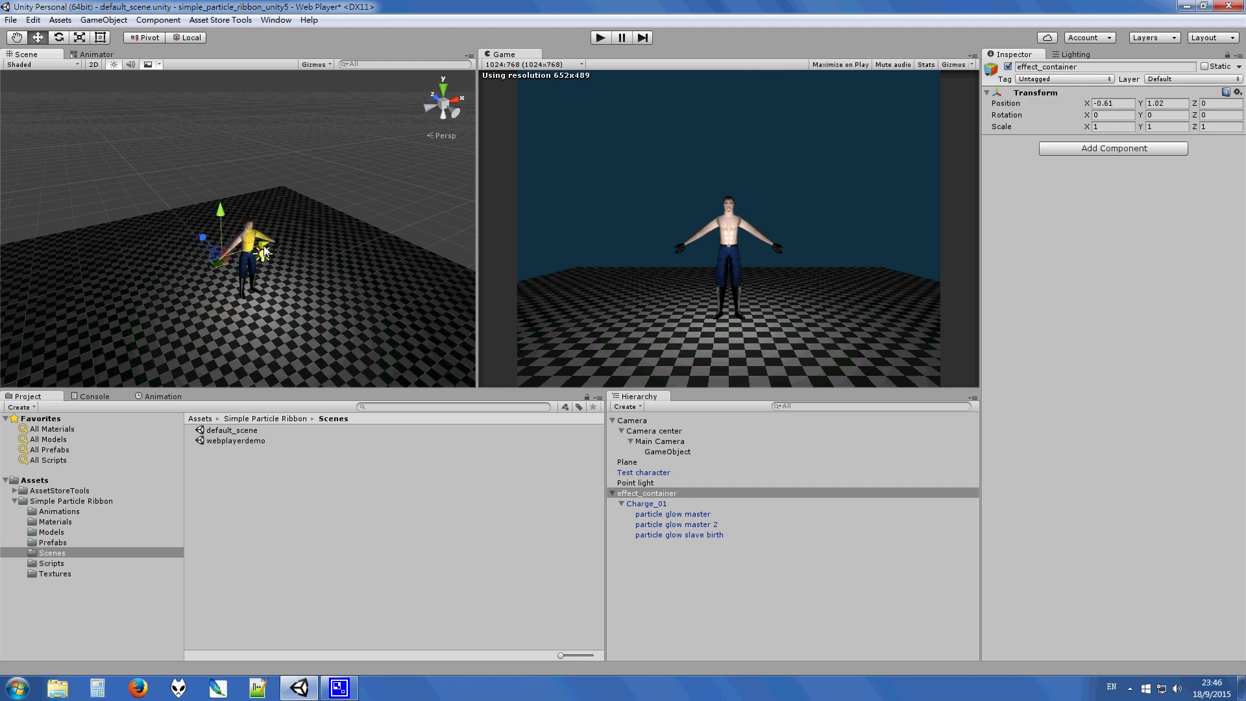
{"action": "left_click", "coordinate": [662, 497]}
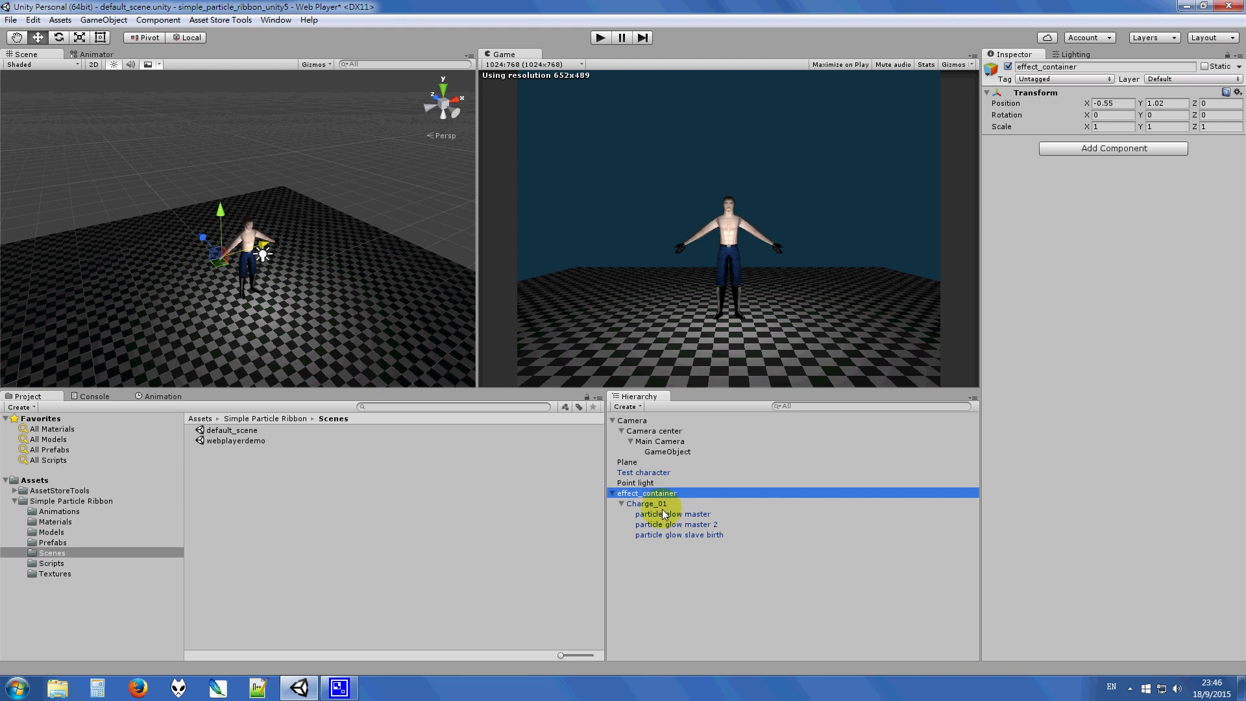
{"action": "left_click", "coordinate": [663, 510]}
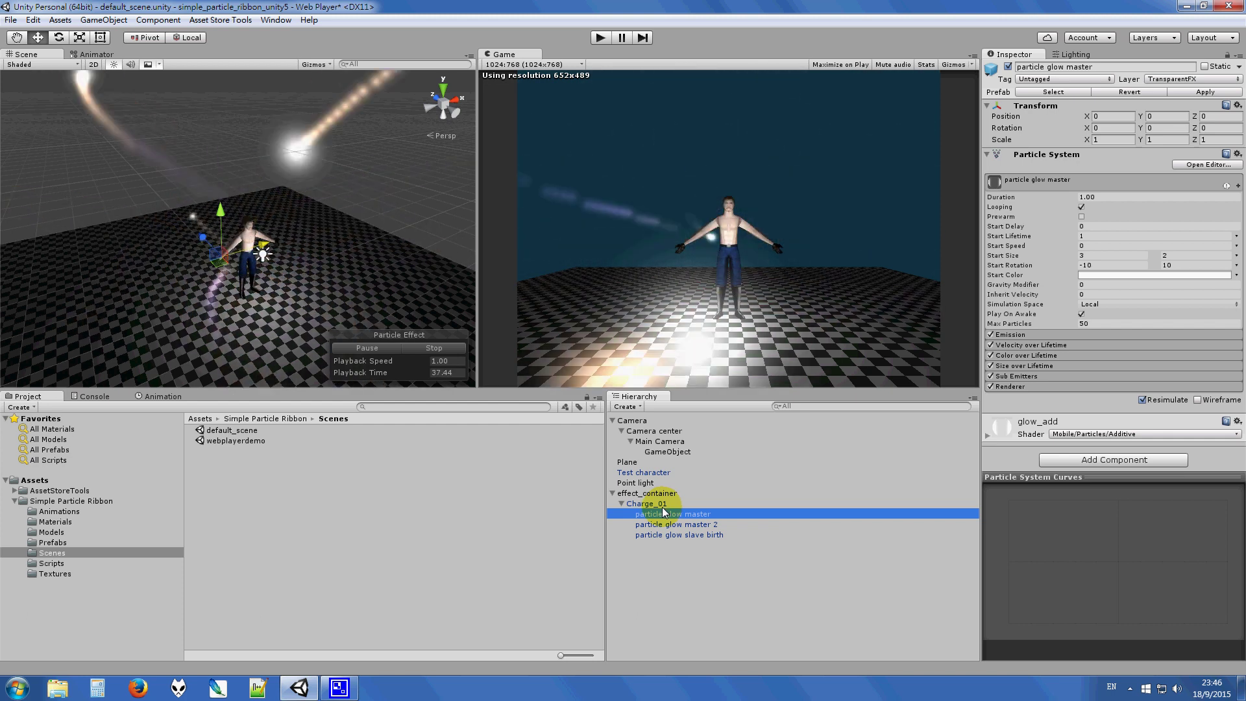
{"action": "left_click", "coordinate": [663, 494]}
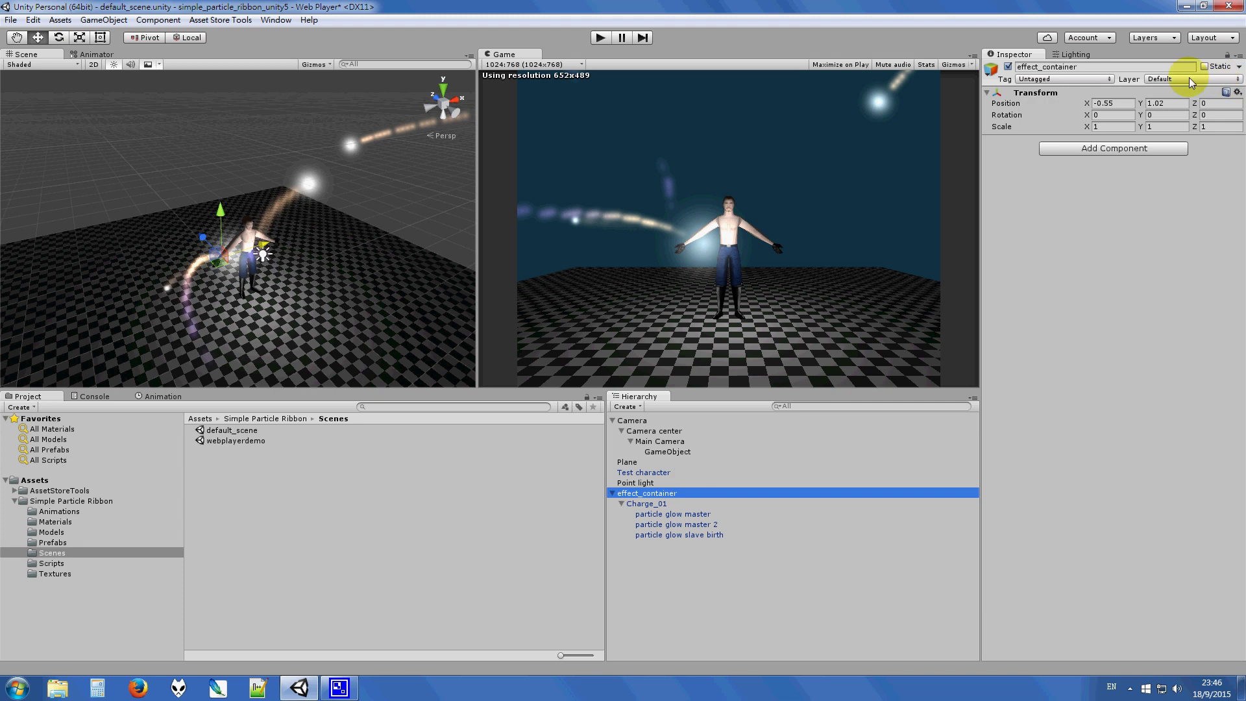
{"action": "key", "text": "Down"}
{"action": "key", "text": "Down"}
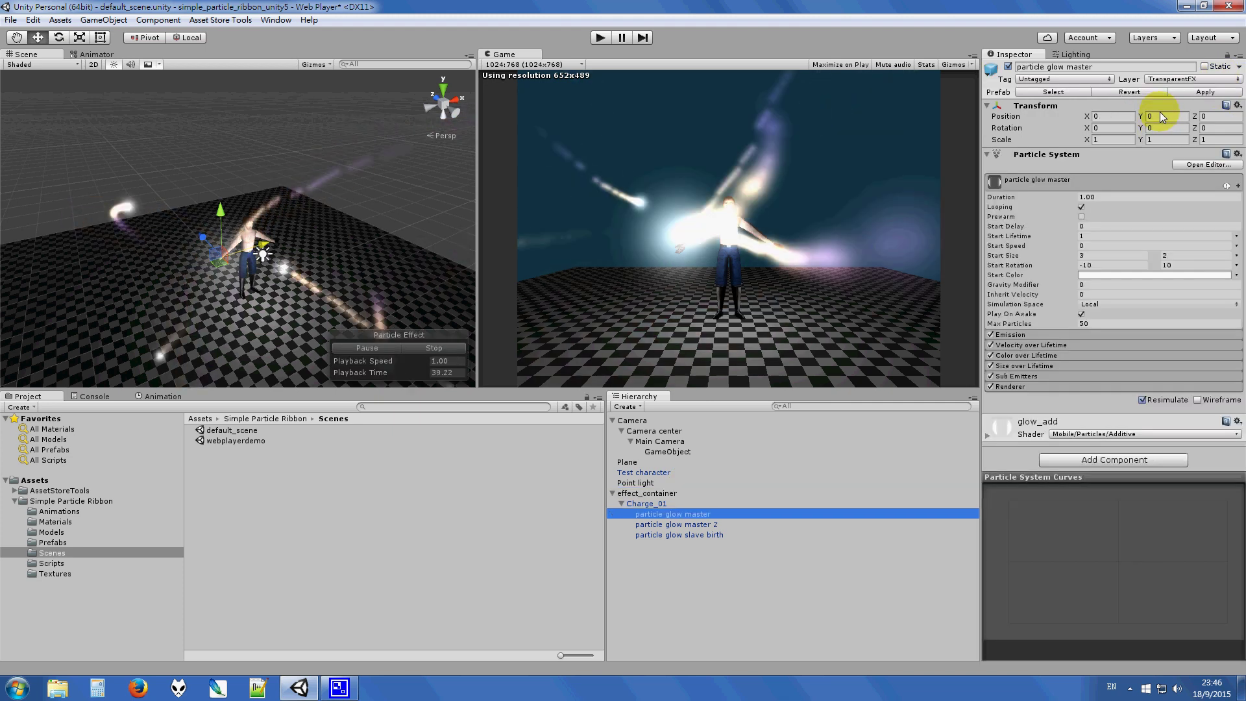
{"action": "key", "text": "Up"}
{"action": "key", "text": "Up"}
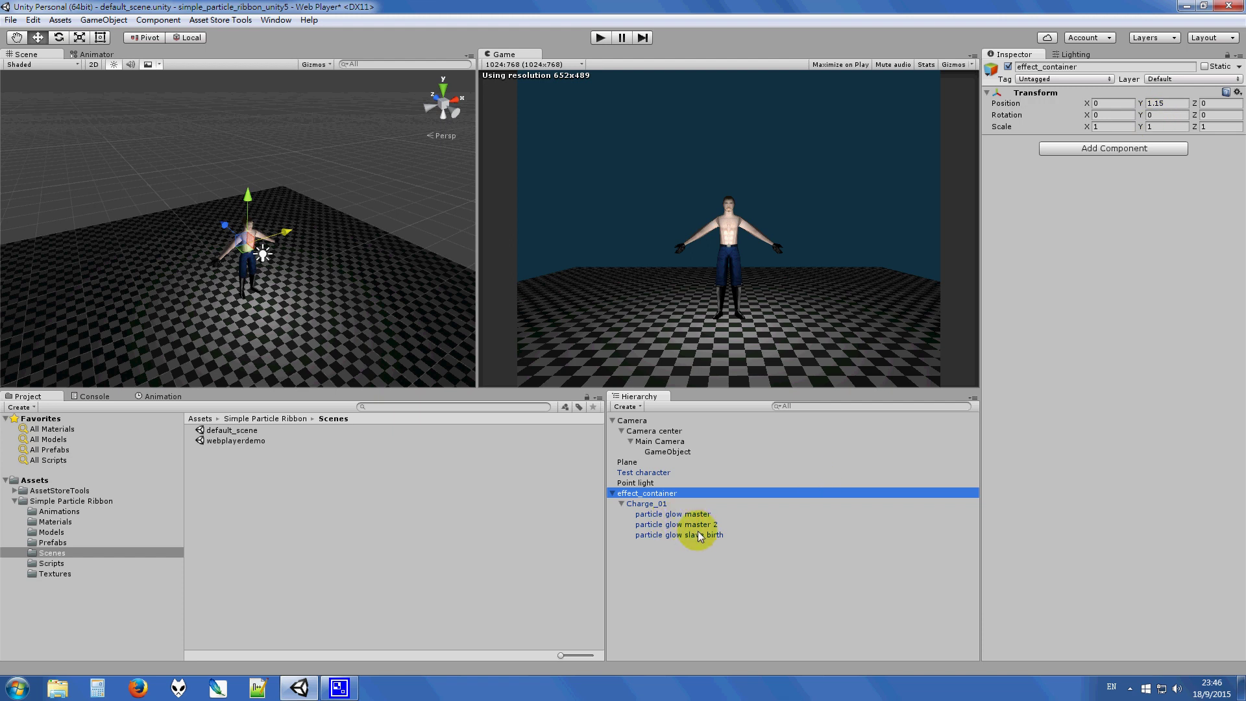
Step: Disable the particle glow slave birth emitter and set preview playback speed to 0.20
{"action": "left_click", "coordinate": [712, 517]}
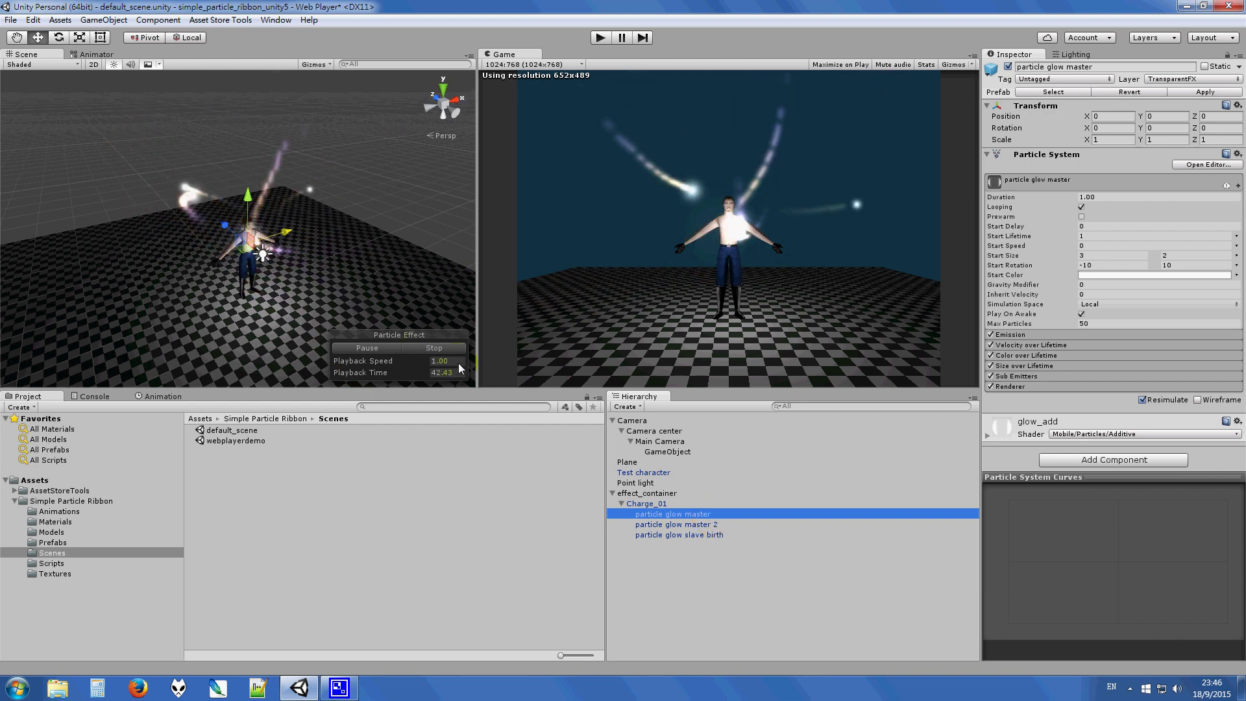
{"action": "left_click", "coordinate": [716, 534]}
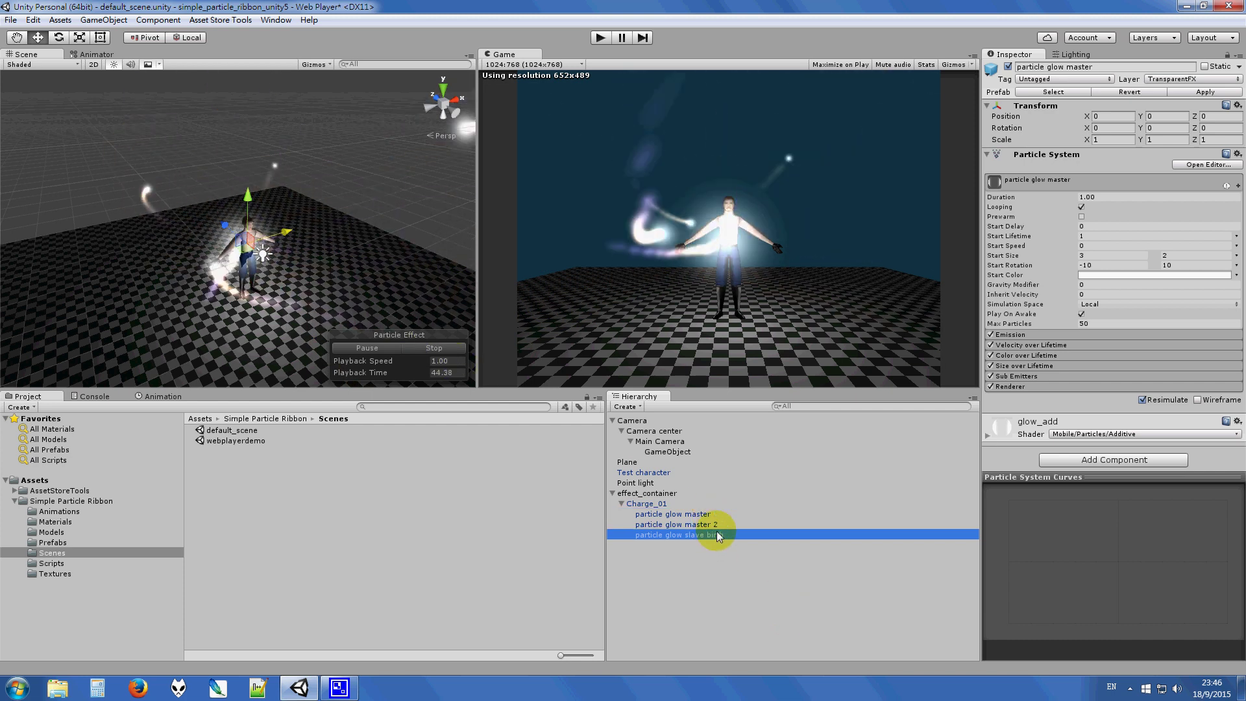
{"action": "left_click", "coordinate": [1007, 67]}
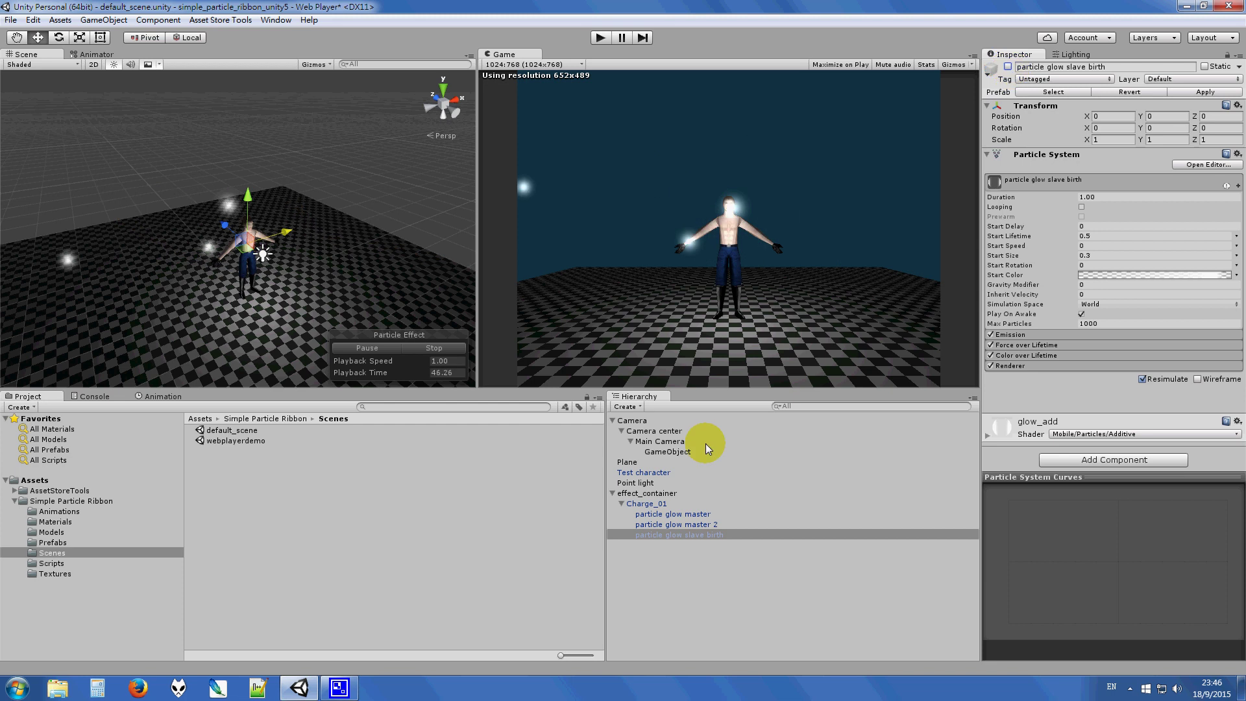
{"action": "double_click", "coordinate": [448, 360]}
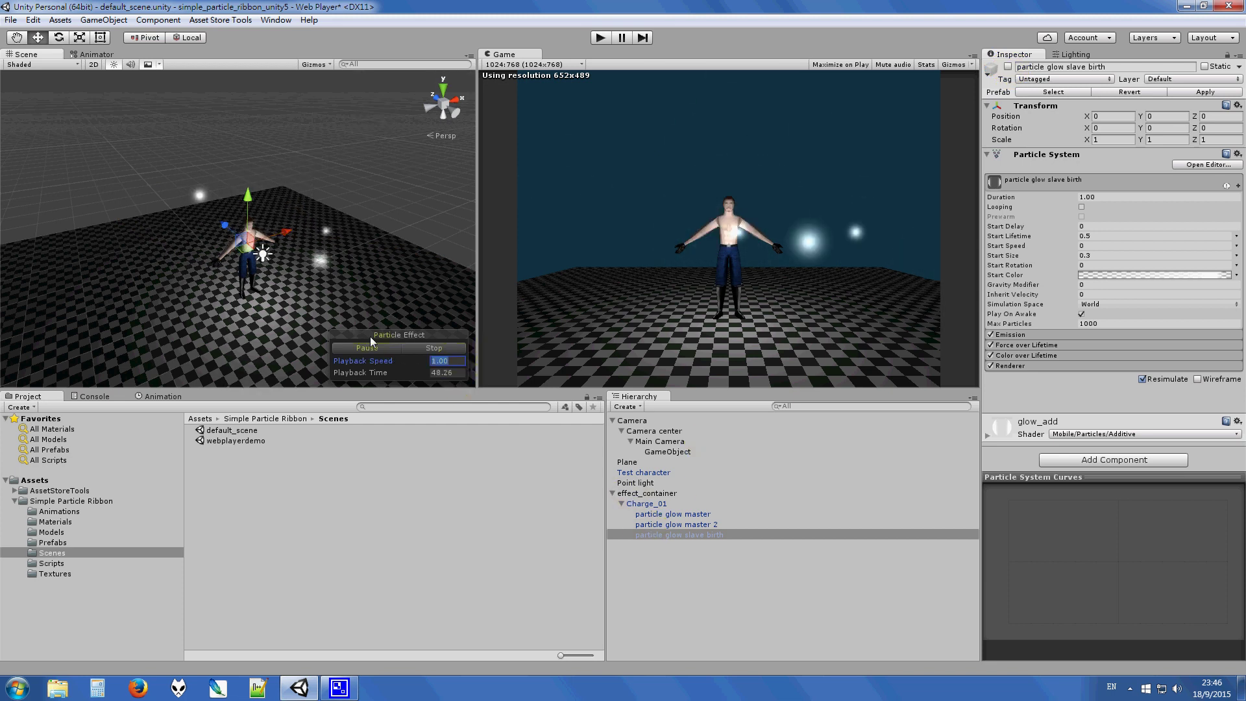
{"action": "type", "text": "0.20"}
Step: Orbit to face the character and inspect particle glow master, then the Main Camera
{"action": "mouse_move", "coordinate": [278, 240]}
{"action": "left_mouse_down", "text": "alt"}
{"action": "mouse_move", "coordinate": [314, 263]}
{"action": "mouse_move", "coordinate": [239, 192]}
{"action": "left_mouse_up", "text": "alt"}
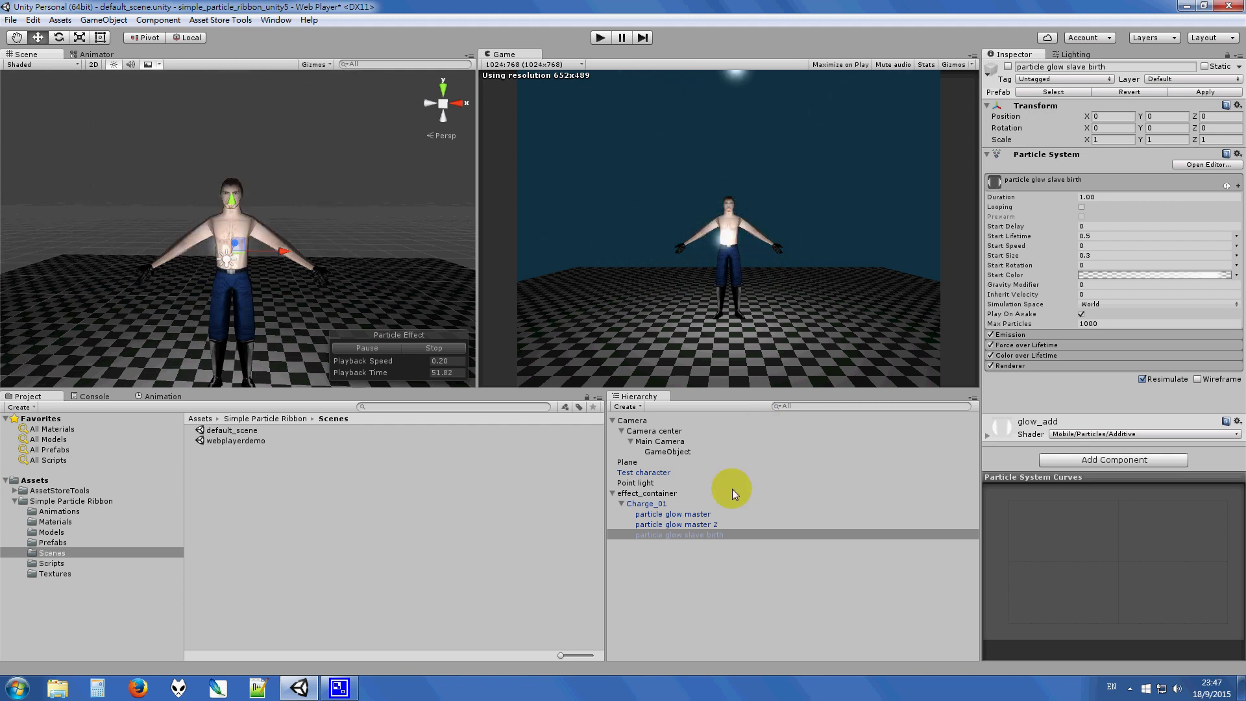
{"action": "left_click", "coordinate": [737, 514]}
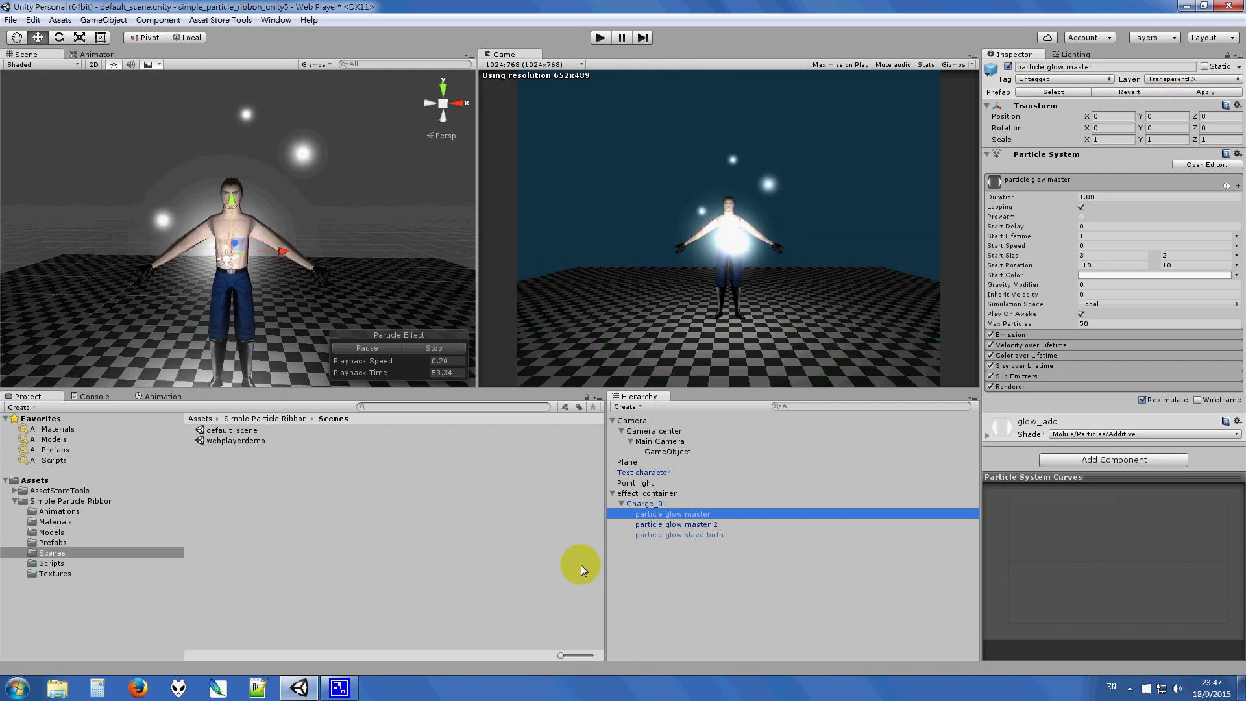
{"action": "left_click", "coordinate": [714, 441]}
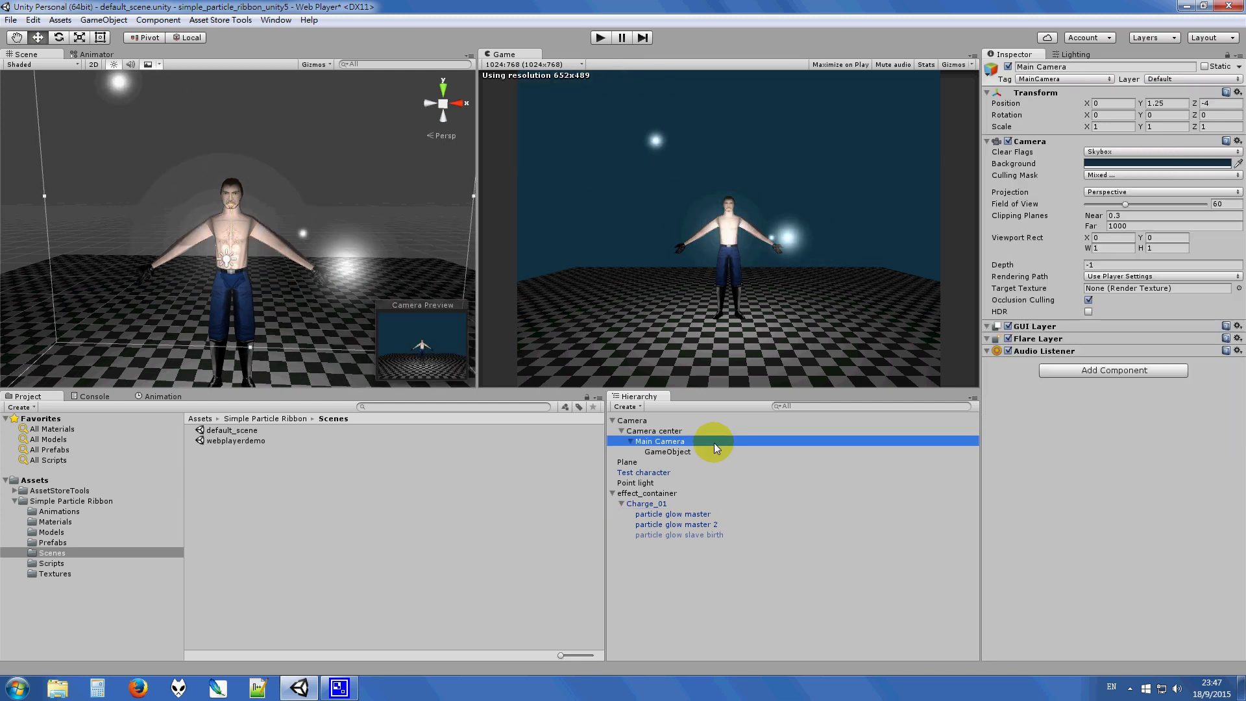
Step: Check the culling layers of Main Camera and its child camera, then show particle glow master's settings
{"action": "left_click", "coordinate": [1235, 176]}
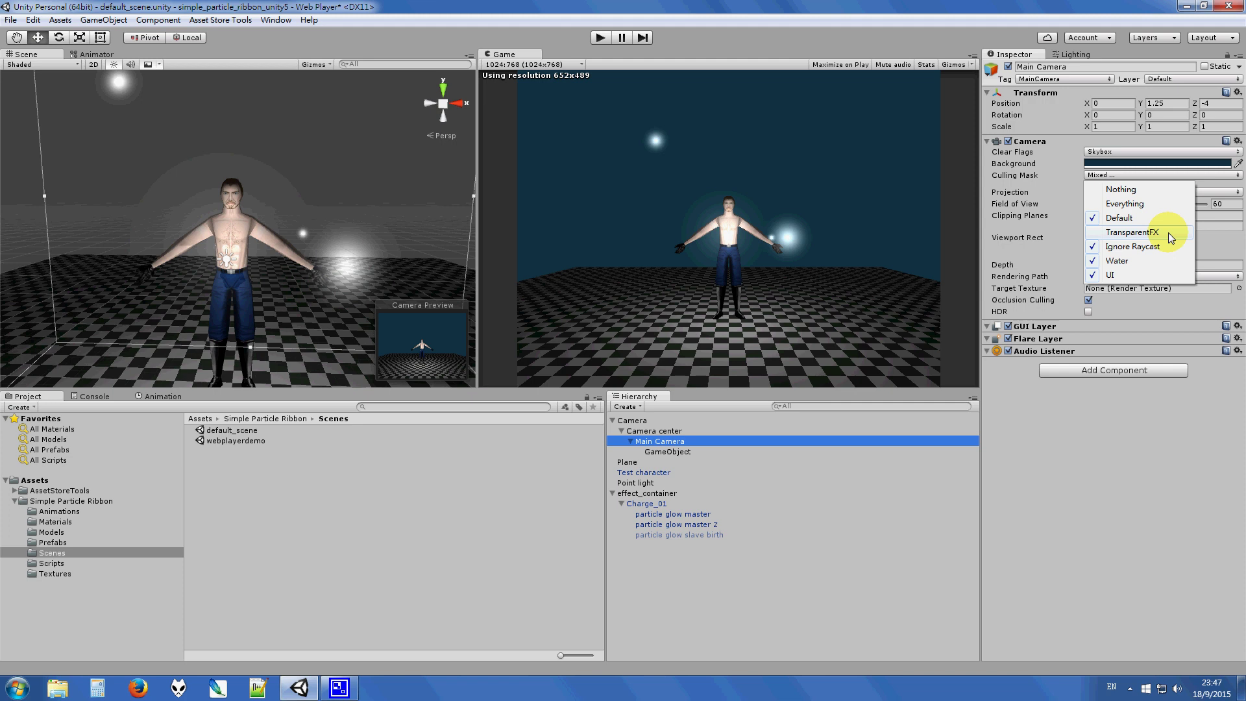
{"action": "left_click", "coordinate": [679, 453]}
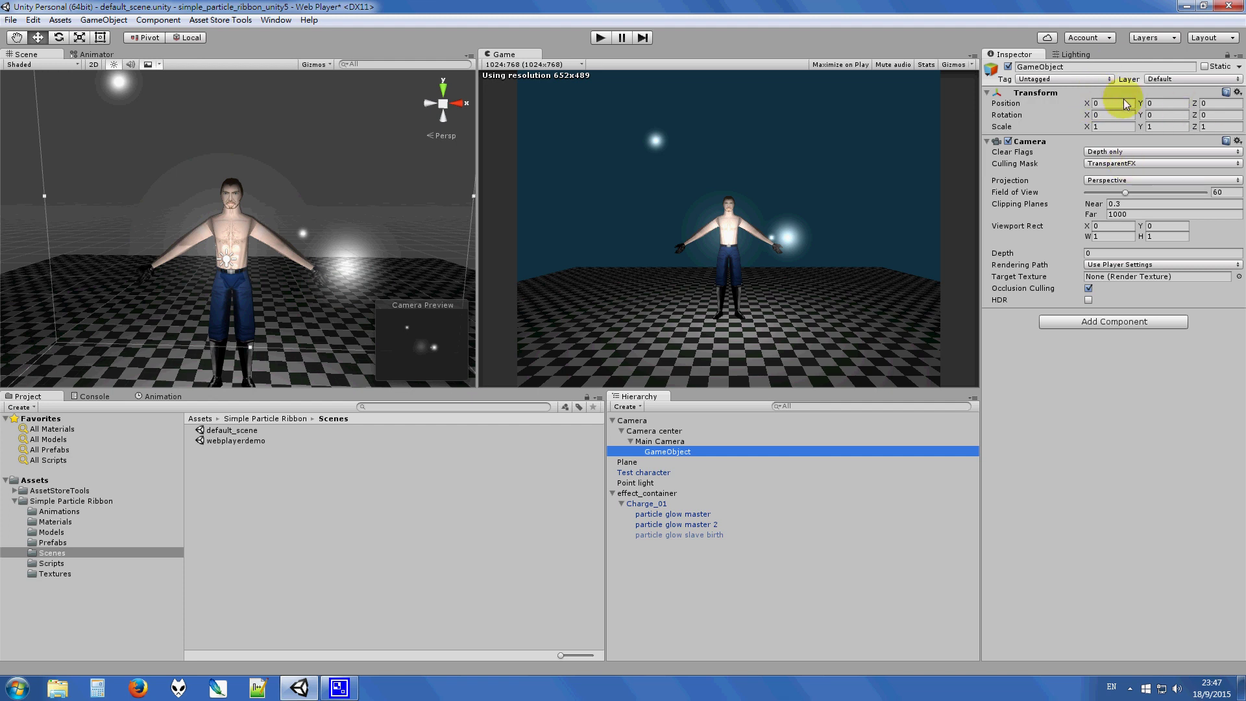
{"action": "left_click", "coordinate": [1155, 164]}
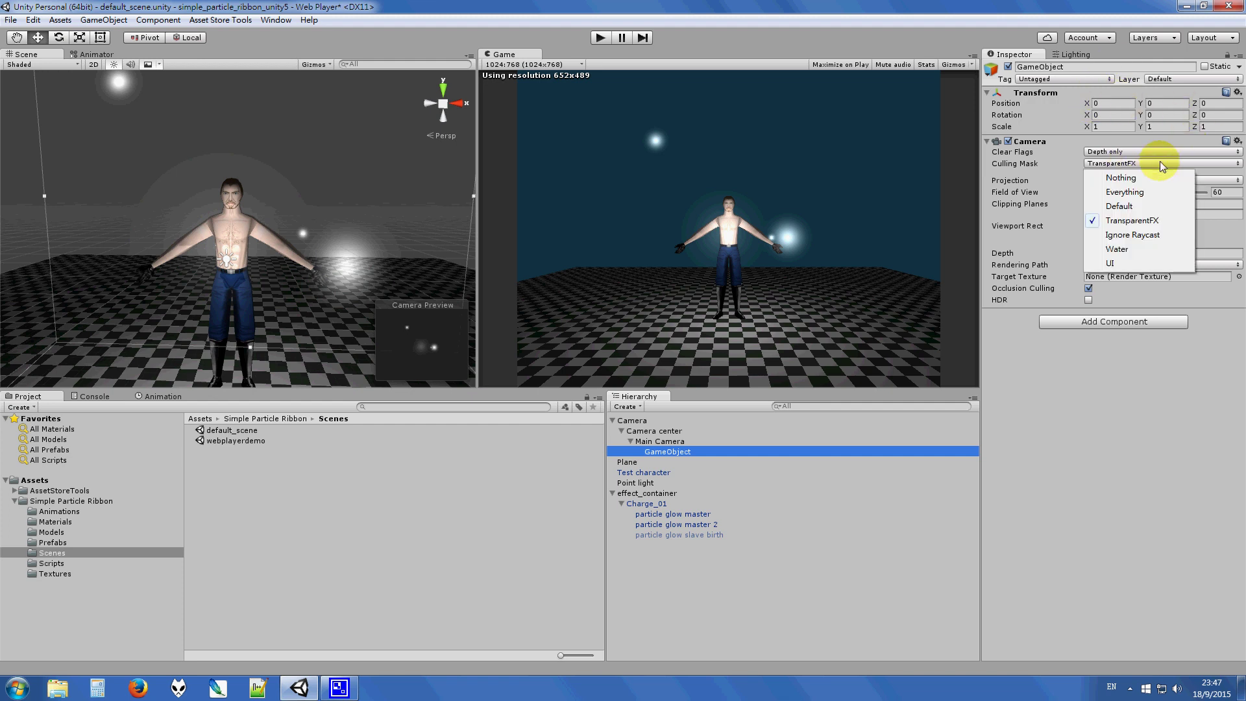
{"action": "left_click", "coordinate": [1103, 296]}
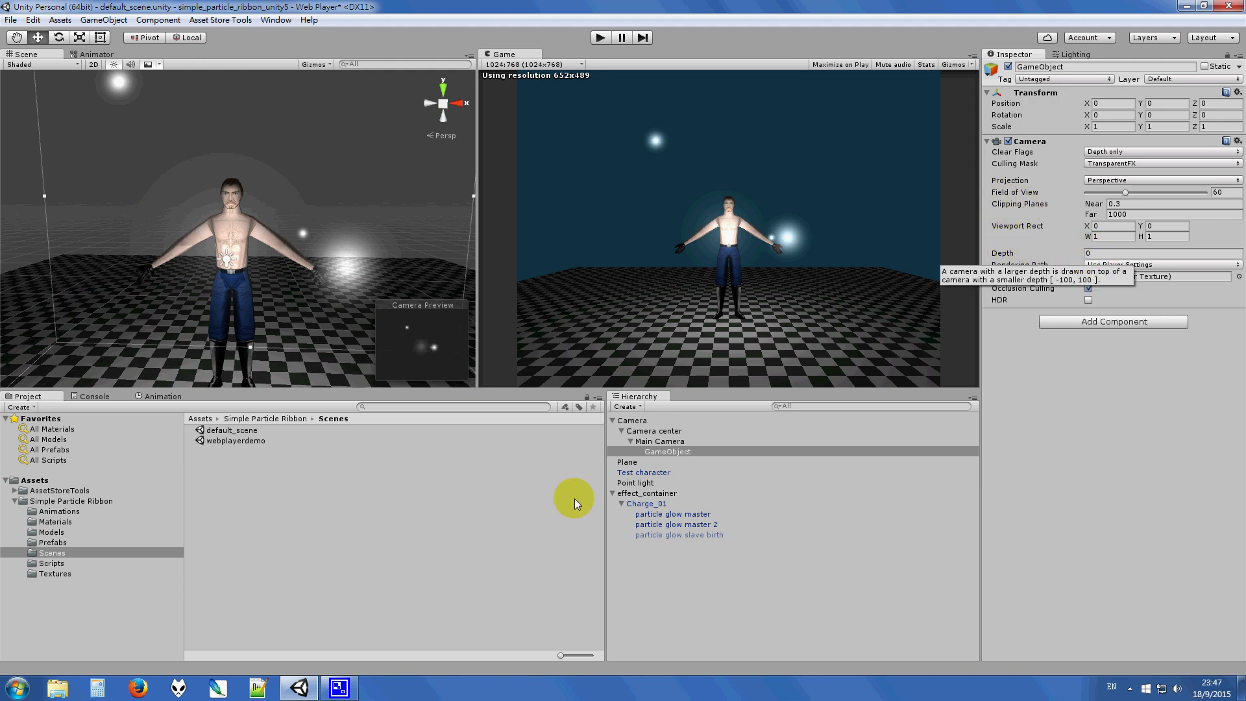
{"action": "left_click", "coordinate": [662, 442]}
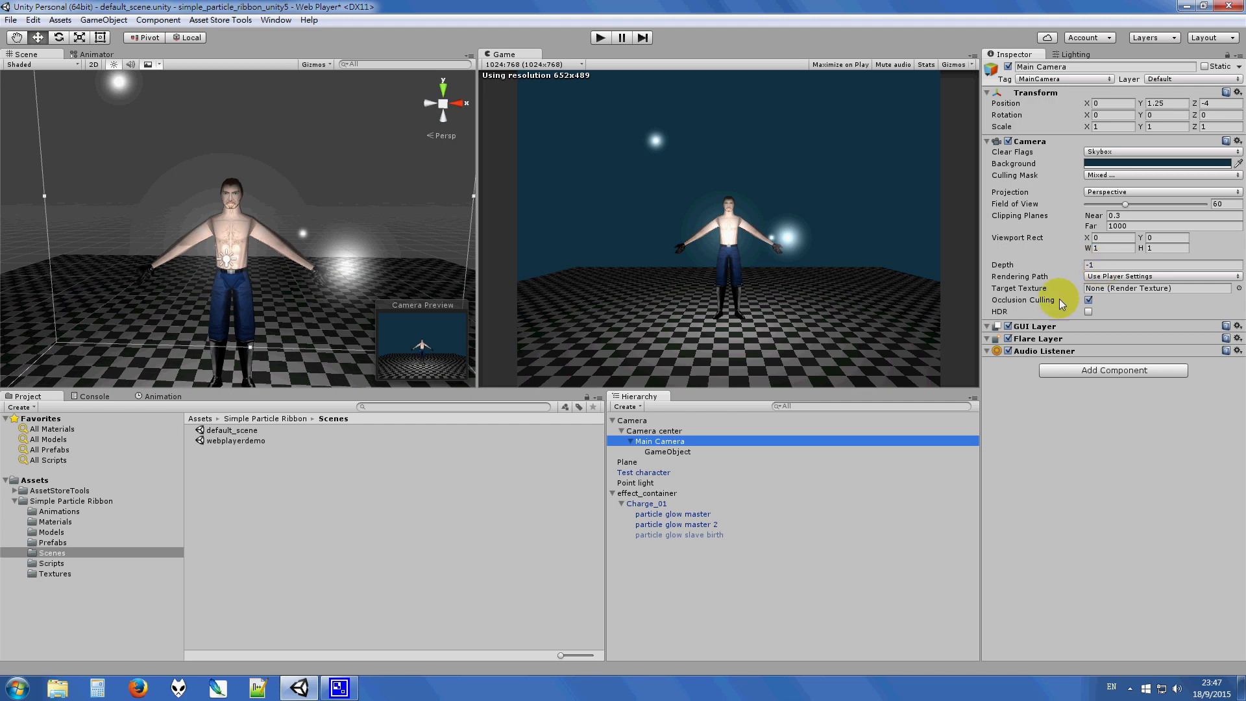
{"action": "left_click", "coordinate": [726, 514]}
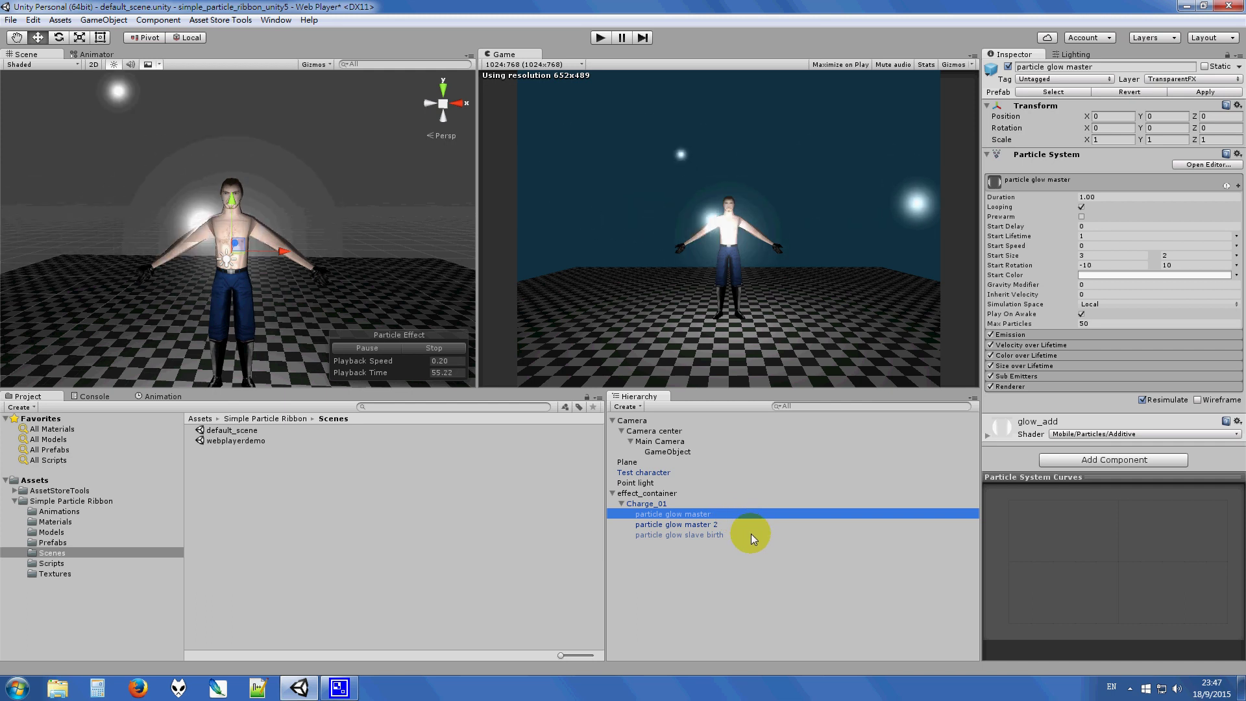
Step: Enable particle glow slave birth and disable particle glow master 2
{"action": "left_click", "coordinate": [750, 533]}
{"action": "left_click", "coordinate": [1008, 67]}
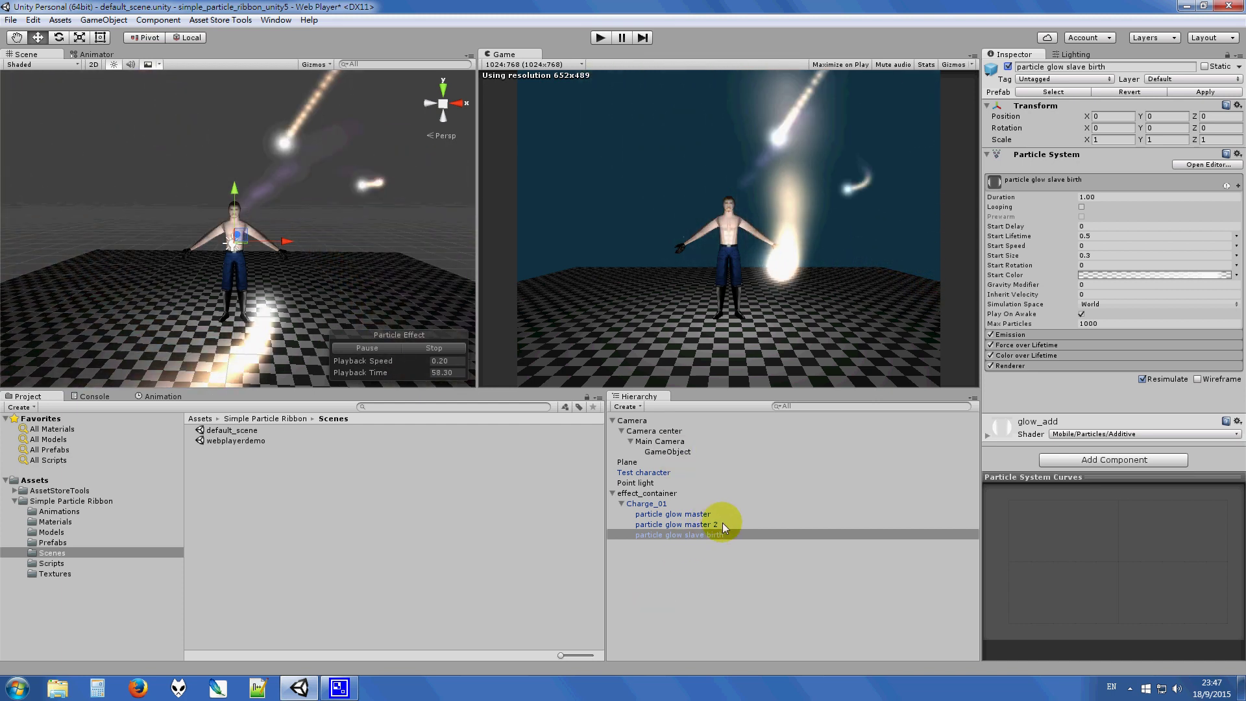
{"action": "left_click", "coordinate": [725, 523]}
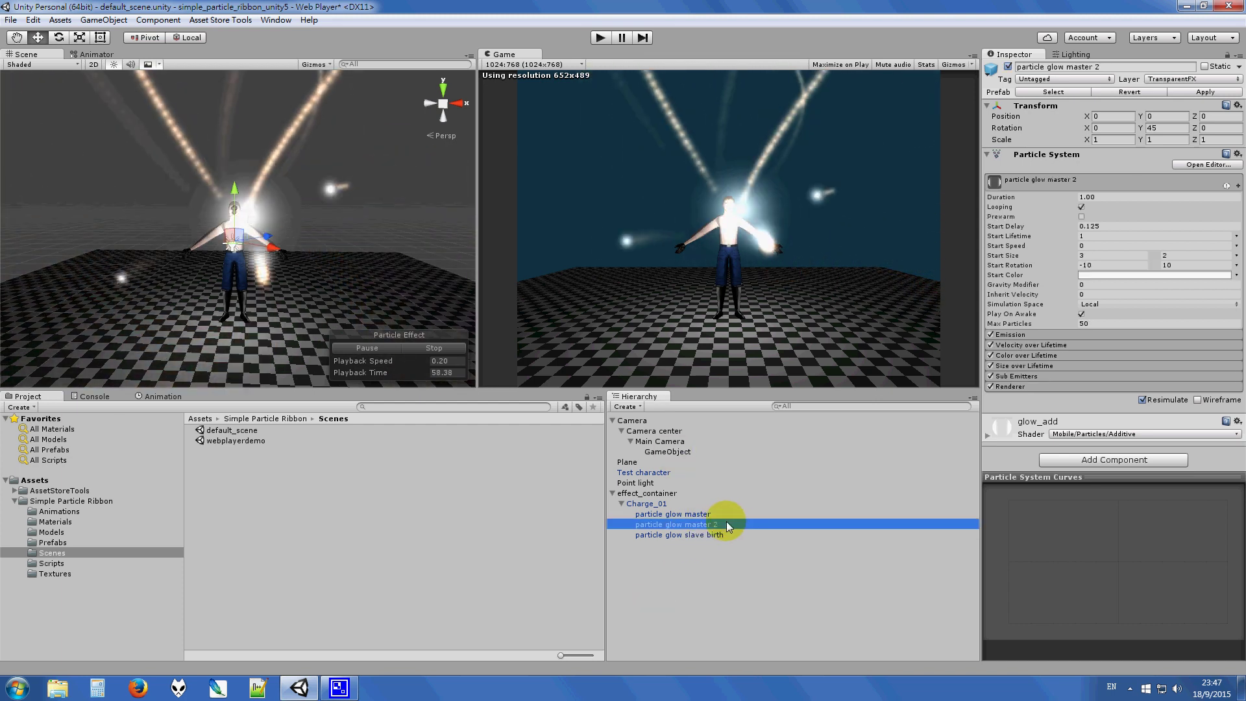
{"action": "left_click", "coordinate": [1008, 67]}
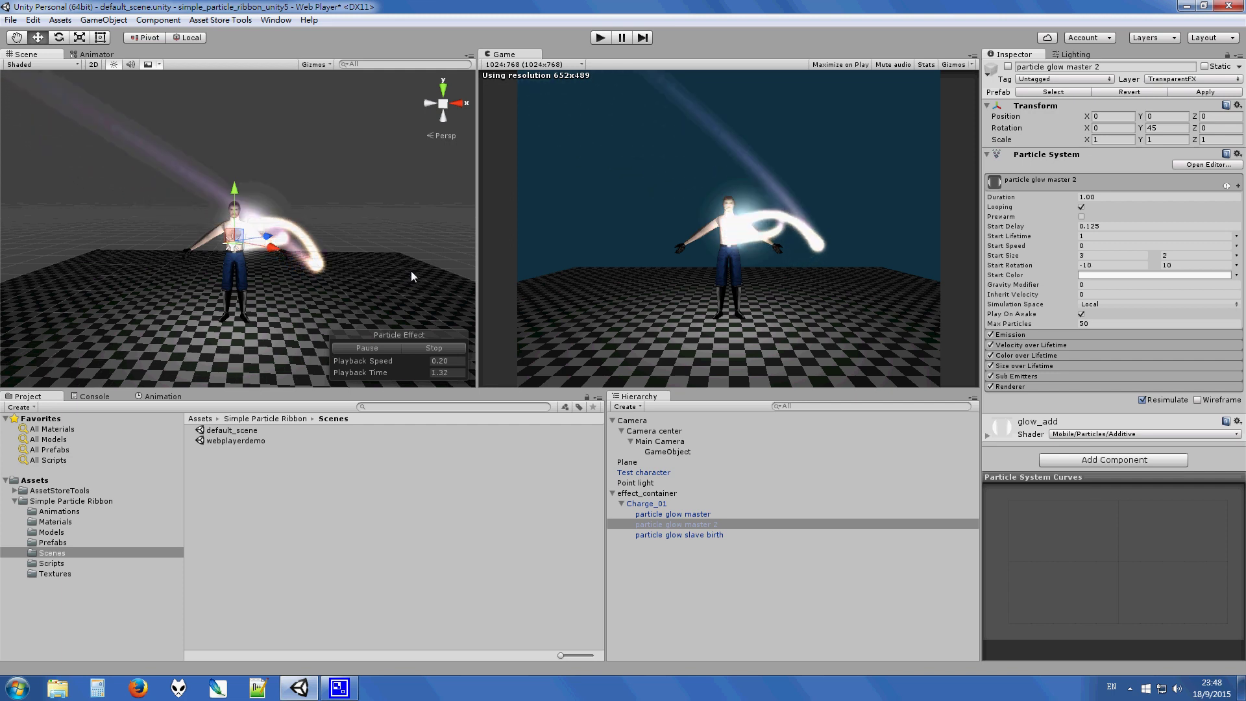
Step: Set preview playback speed to 1 and test the effects in Play mode
{"action": "left_click", "coordinate": [458, 358]}
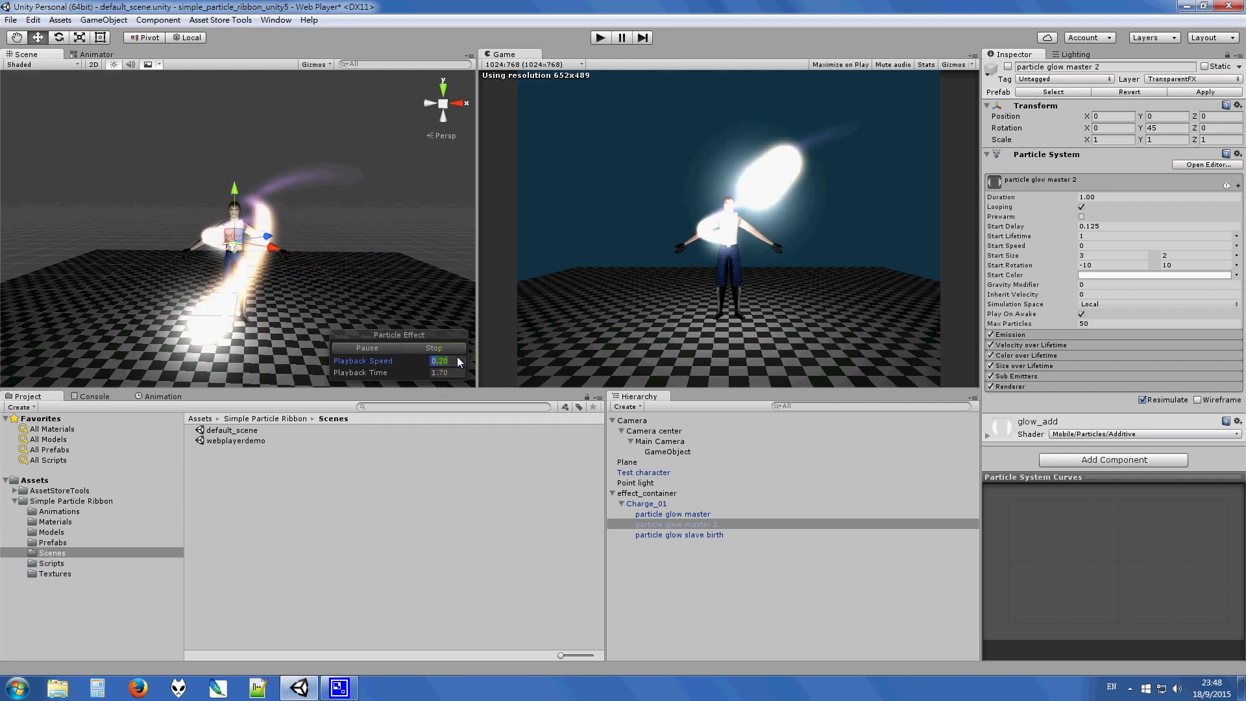
{"action": "type", "text": "1"}
{"action": "key", "text": "Return"}
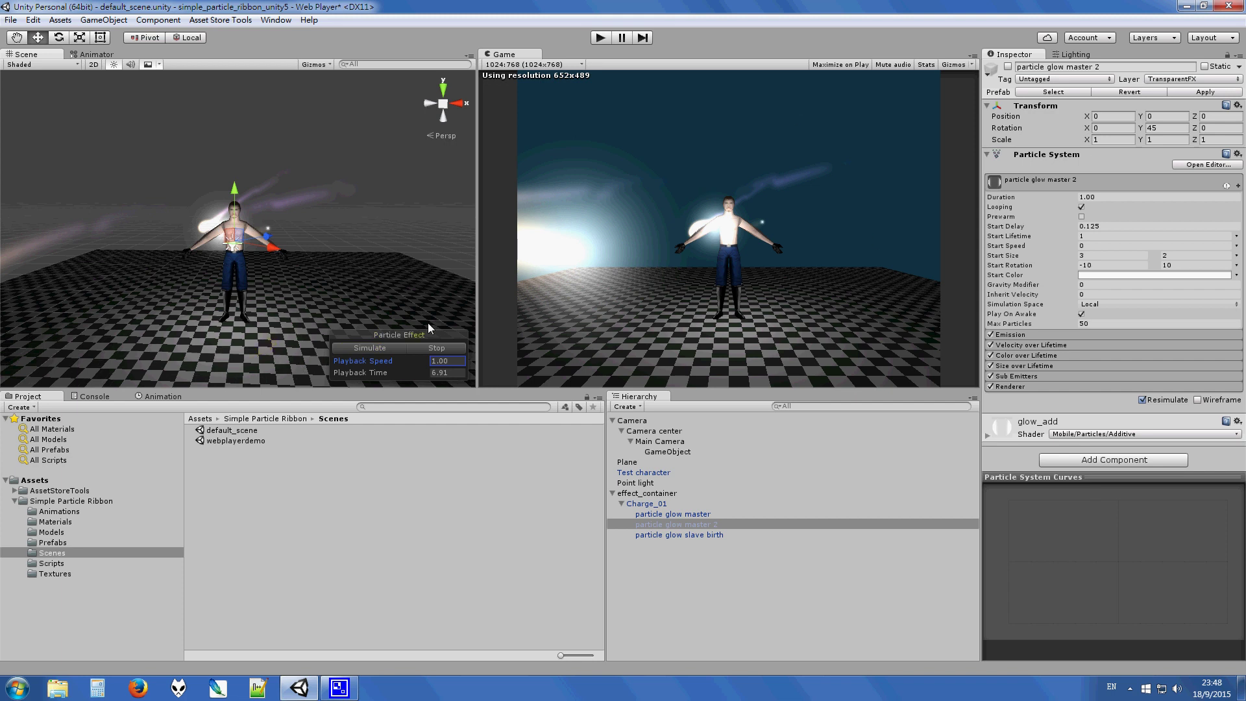
{"action": "left_click", "coordinate": [610, 38]}
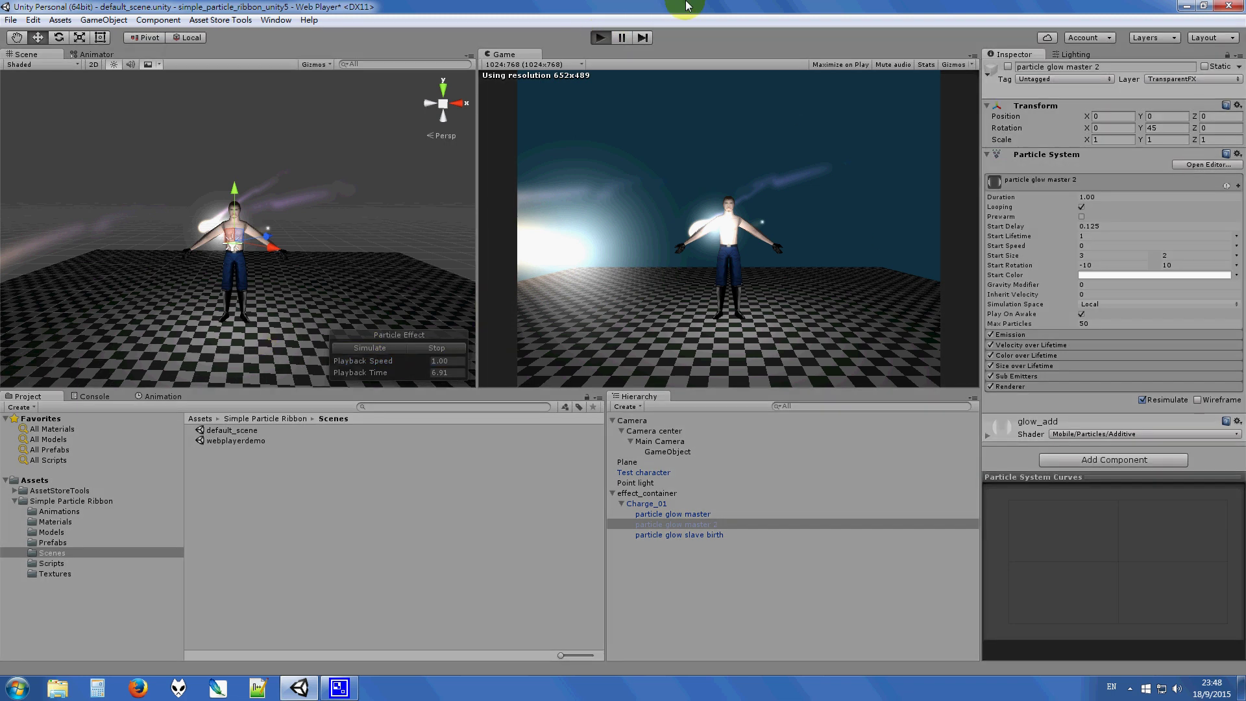
{"action": "key", "text": "ctrl+p"}
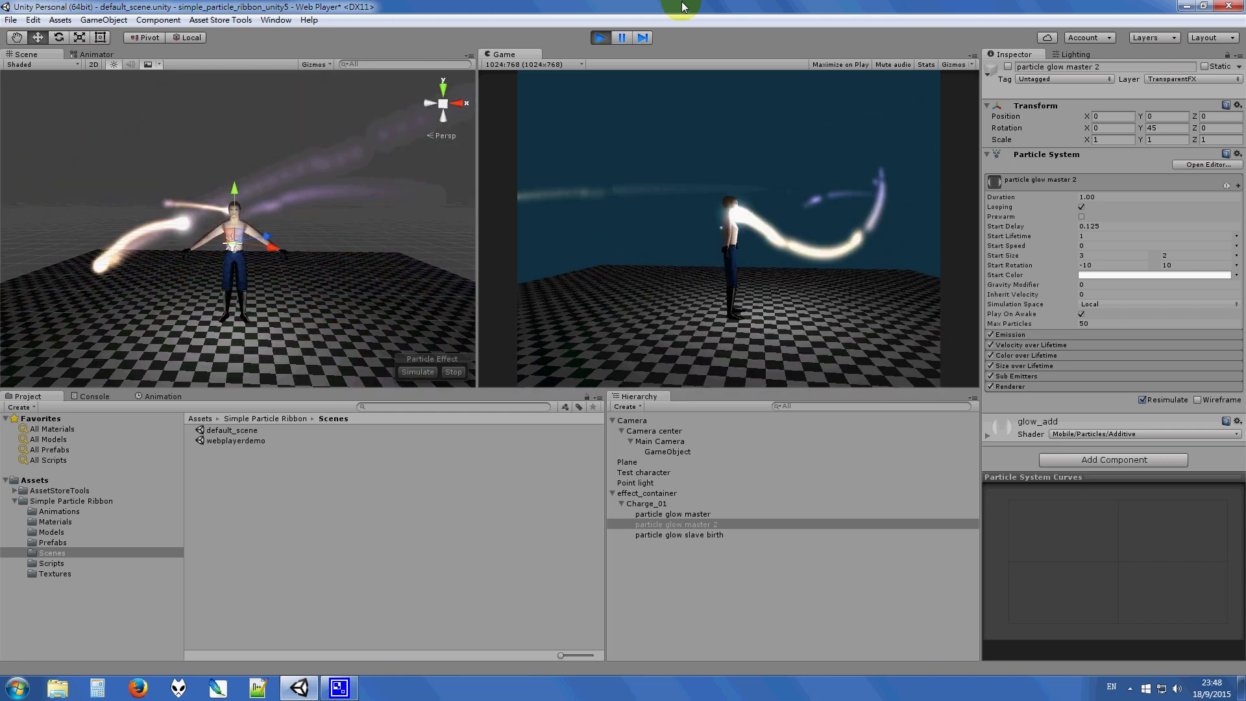
{"action": "left_click", "coordinate": [596, 40]}
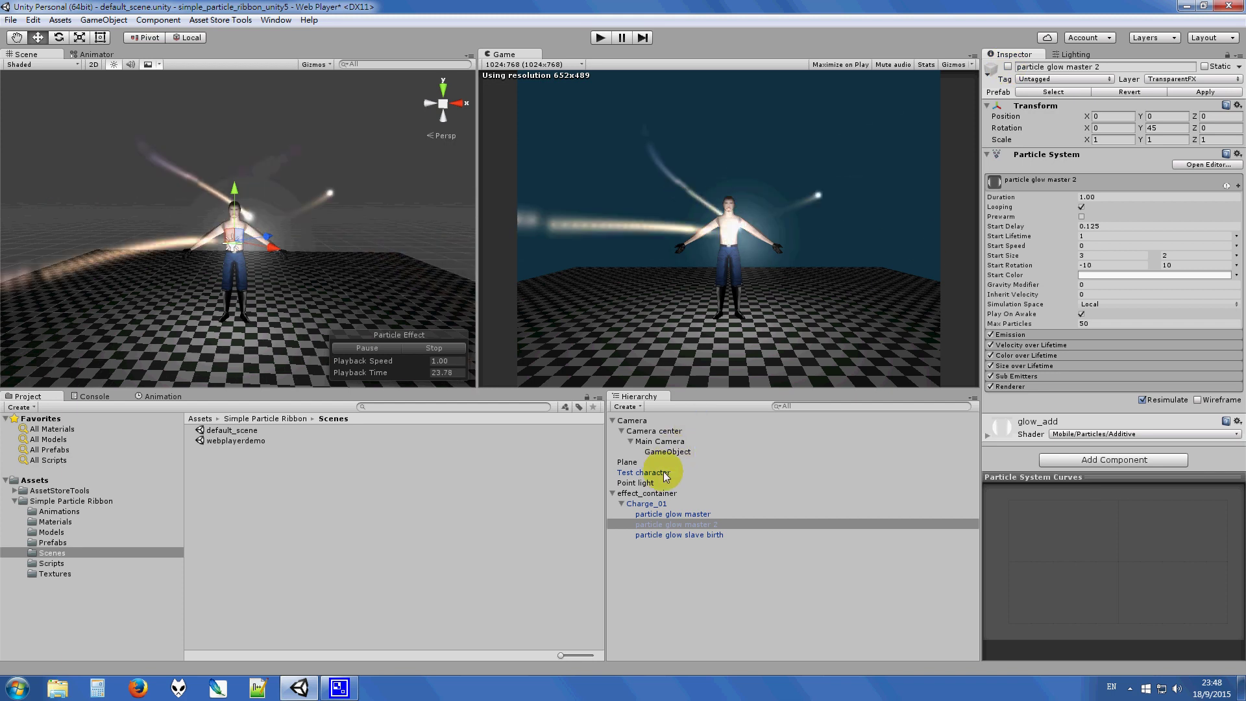
Step: Scale the Test character to 0.2, -0.2, 0.2
{"action": "left_click", "coordinate": [639, 472]}
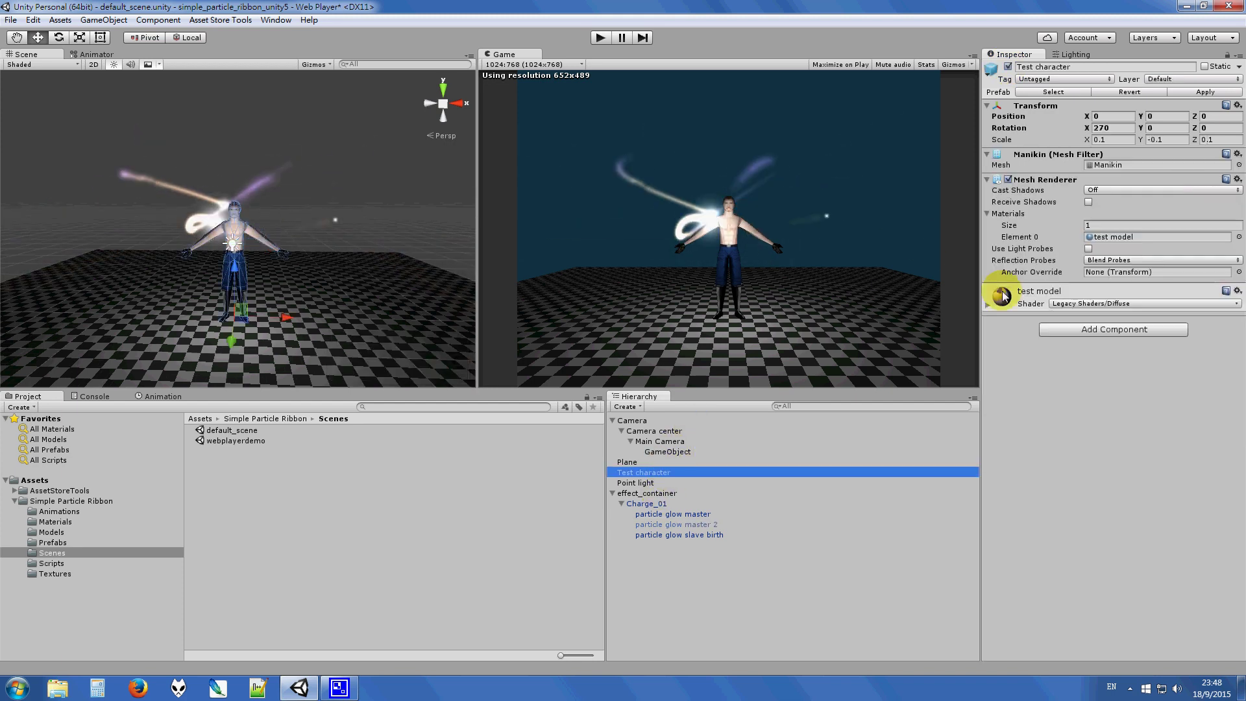
{"action": "left_click", "coordinate": [1100, 142]}
{"action": "type", "text": "0.2"}
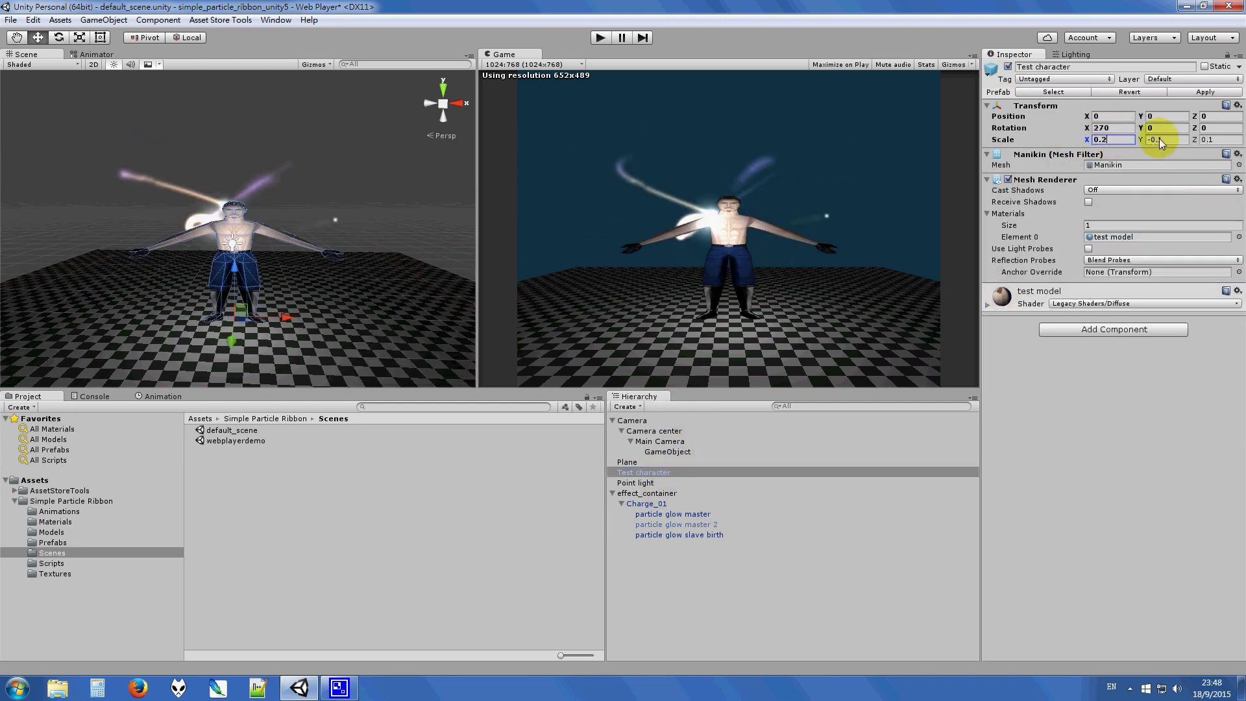
{"action": "left_click", "coordinate": [1158, 138]}
{"action": "type", "text": "-0.2"}
{"action": "left_click", "coordinate": [1208, 139]}
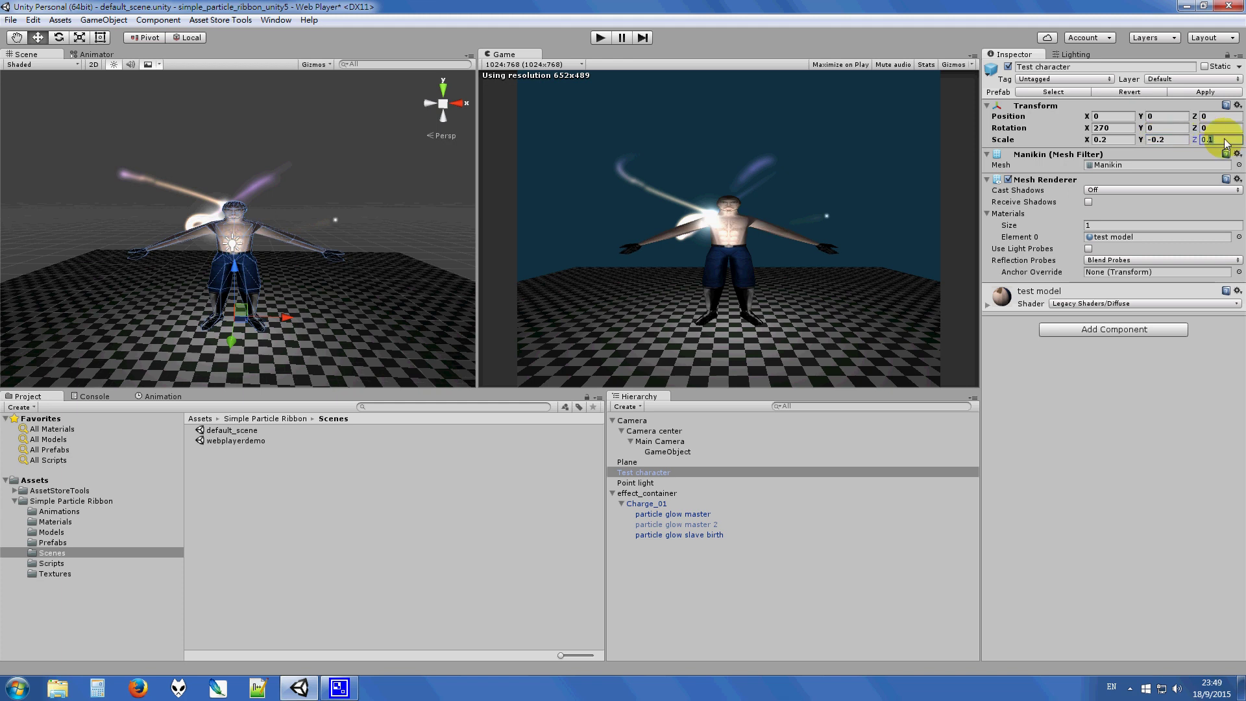
{"action": "type", "text": "0.2"}
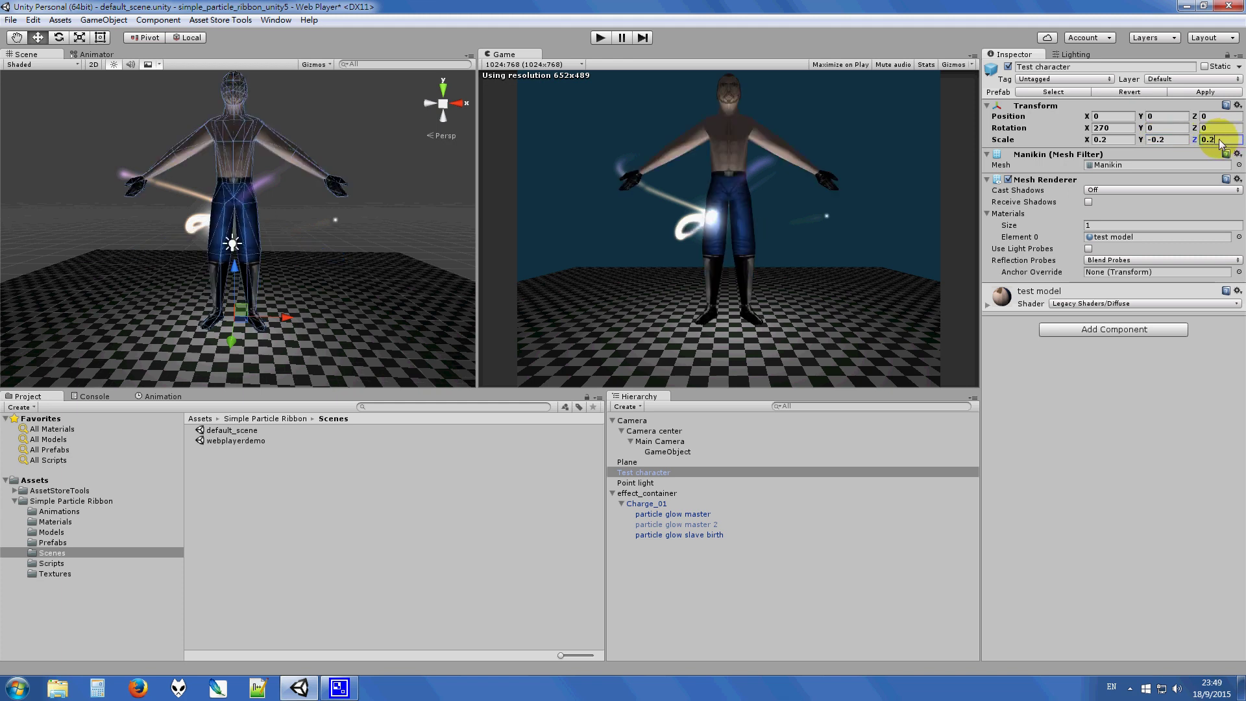
Step: Raise effect_container to Y 2.489 near the chest and replay Charge_01
{"action": "left_click", "coordinate": [703, 507]}
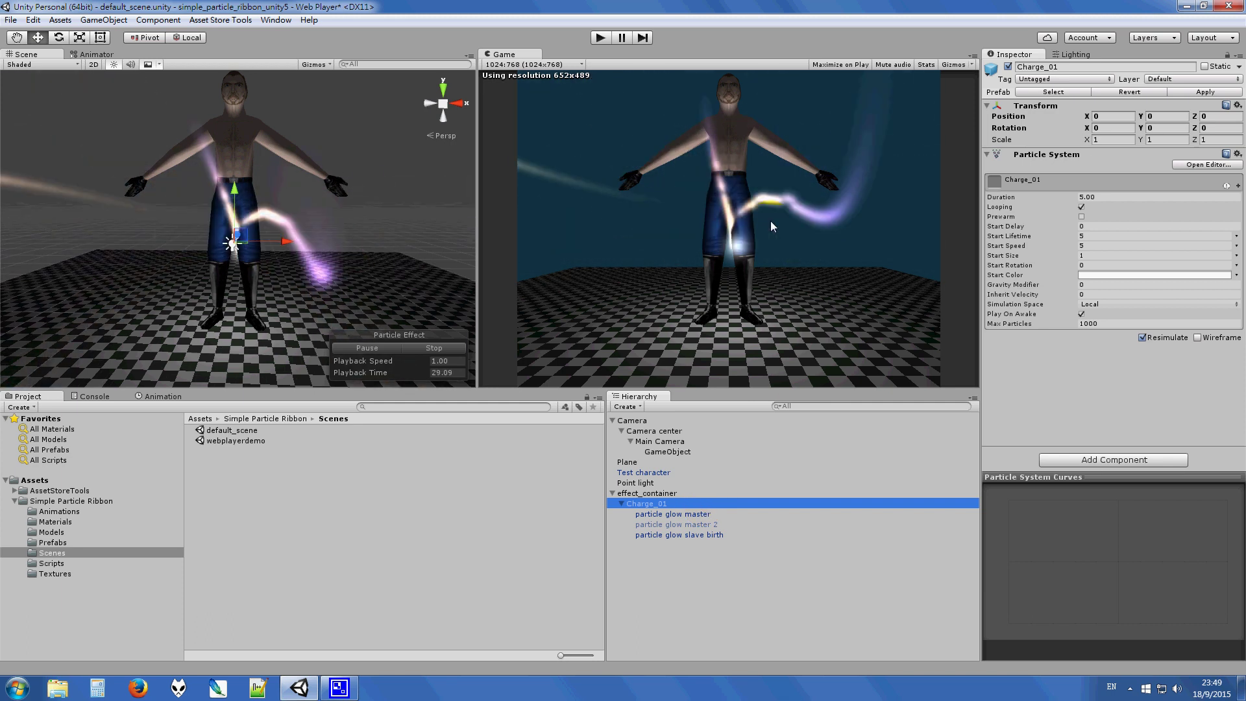
{"action": "left_click", "coordinate": [674, 494]}
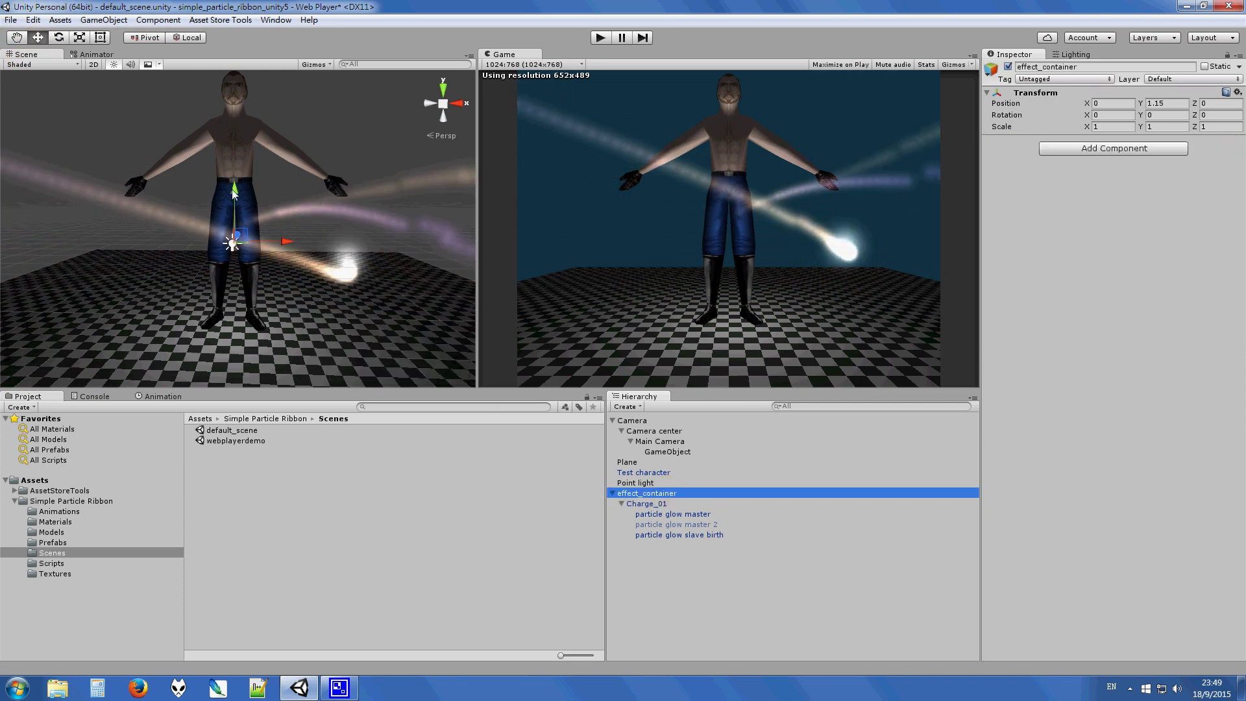
{"action": "left_click_drag", "start_coordinate": [239, 188], "coordinate": [244, 155]}
{"action": "left_click_drag", "start_coordinate": [260, 111], "coordinate": [261, 107]}
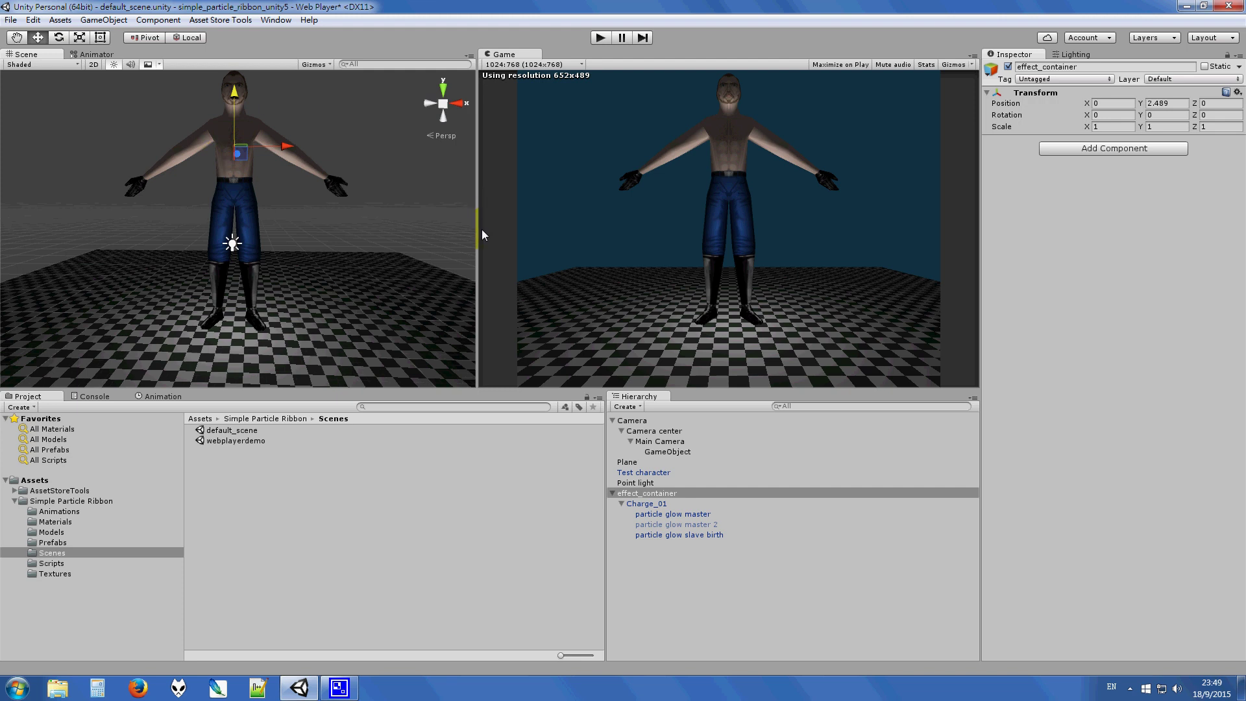
{"action": "left_click", "coordinate": [699, 504]}
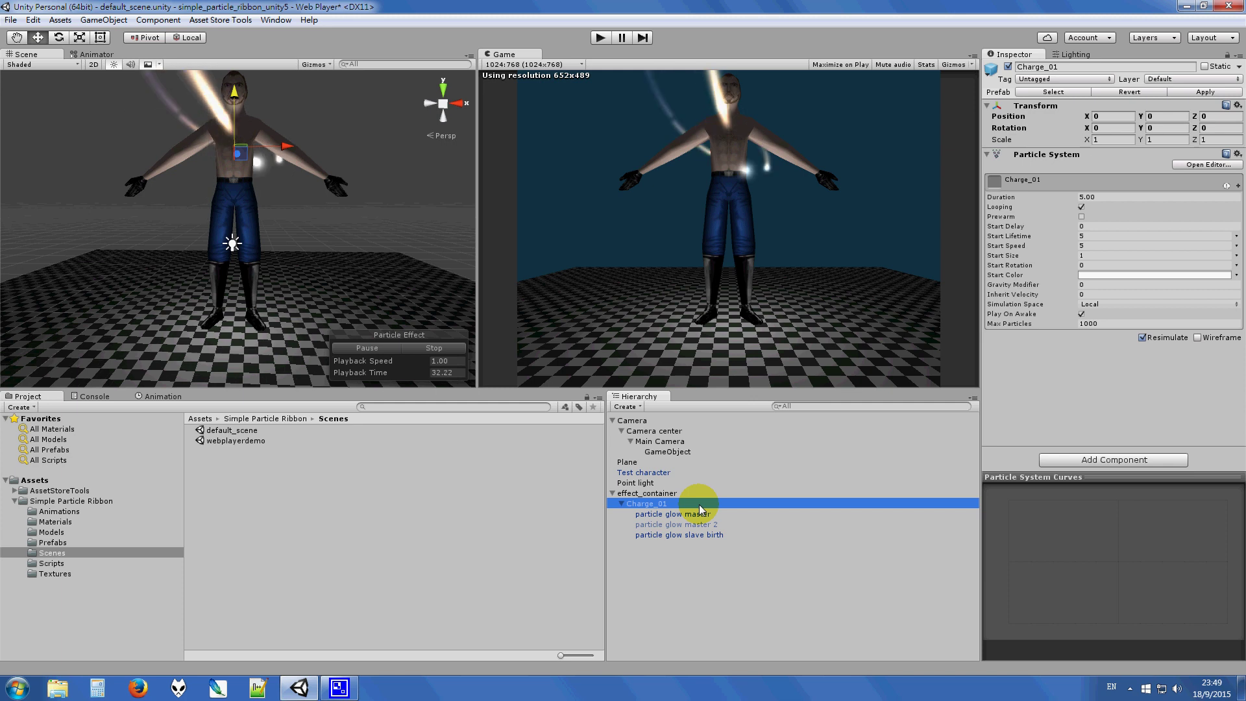
Step: Orbit to a high angle and open particle glow master's X and Y Velocity over Lifetime curves
{"action": "left_click", "coordinate": [16, 37]}
{"action": "mouse_move", "coordinate": [221, 143]}
{"action": "left_mouse_down", "text": "alt"}
{"action": "mouse_move", "coordinate": [347, 258]}
{"action": "mouse_move", "coordinate": [349, 239]}
{"action": "left_mouse_up", "text": "alt"}
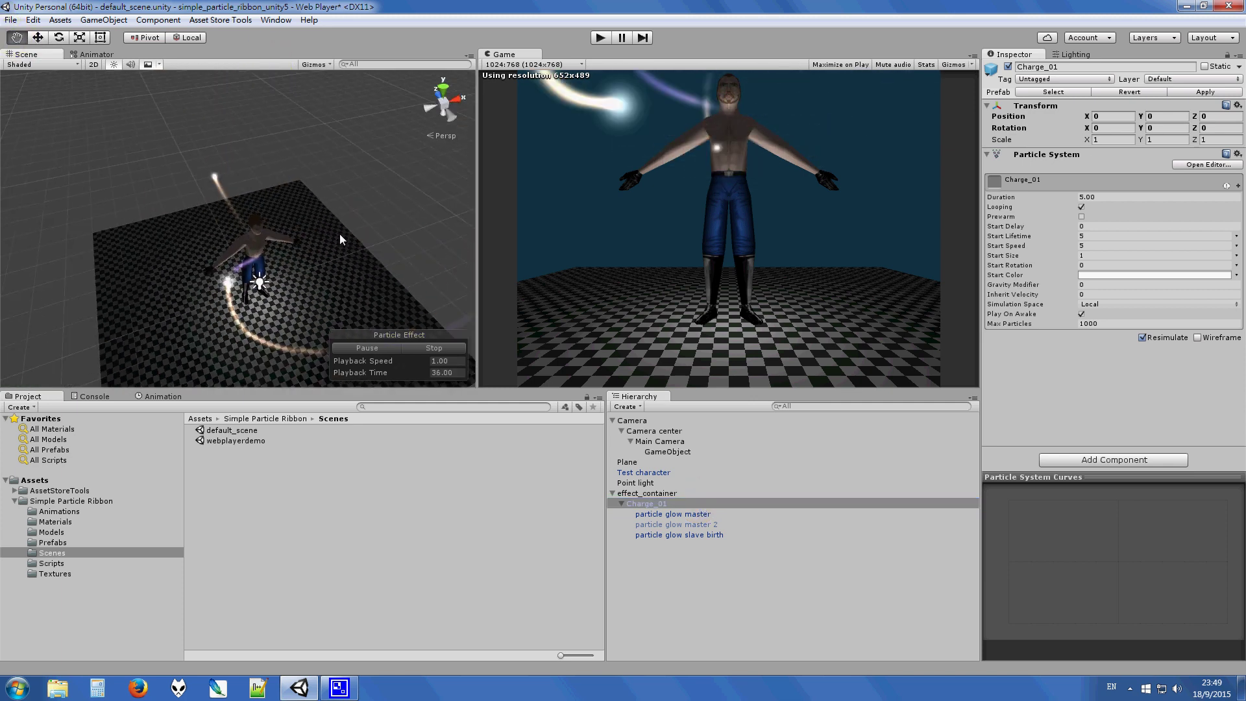
{"action": "left_click", "coordinate": [681, 514]}
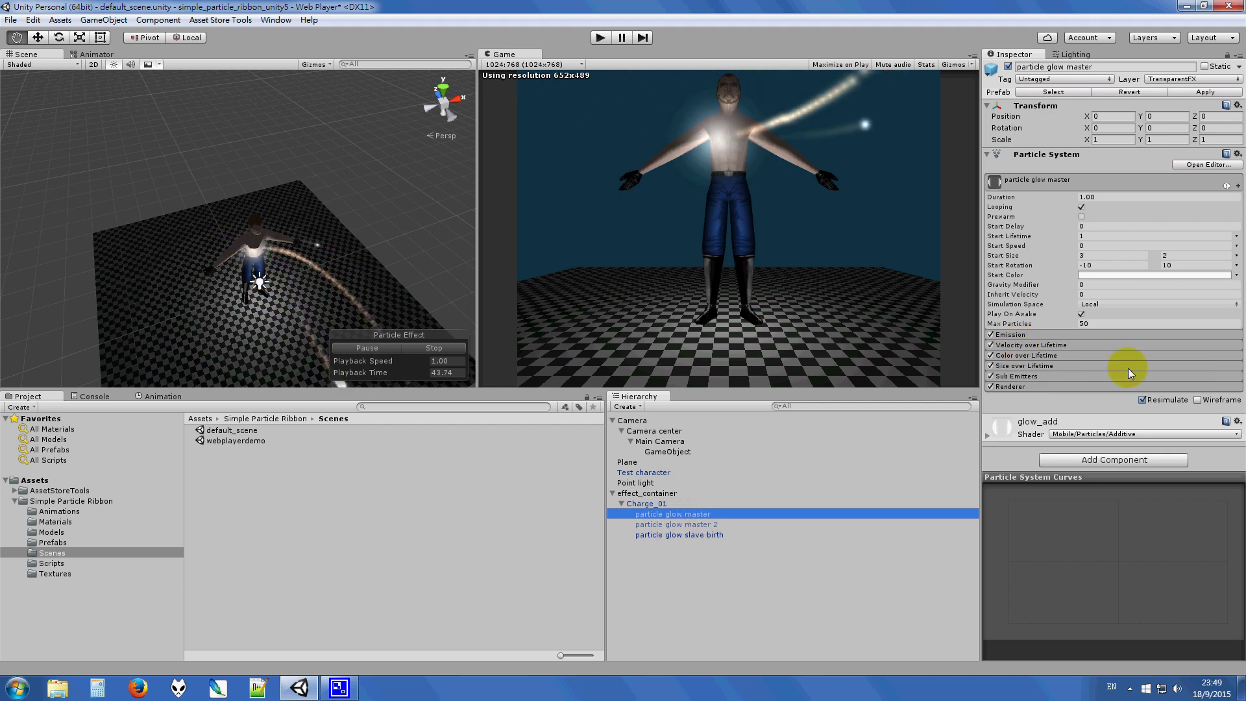
{"action": "left_click", "coordinate": [1076, 345]}
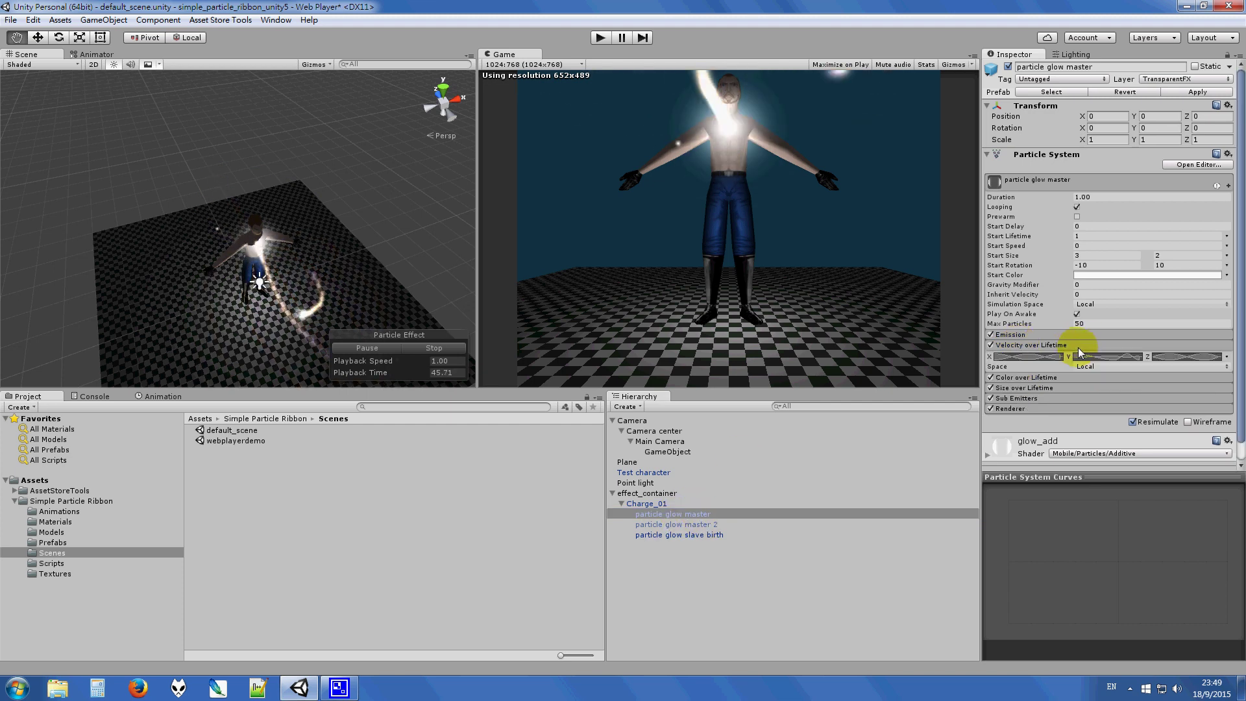
{"action": "left_click", "coordinate": [1034, 356]}
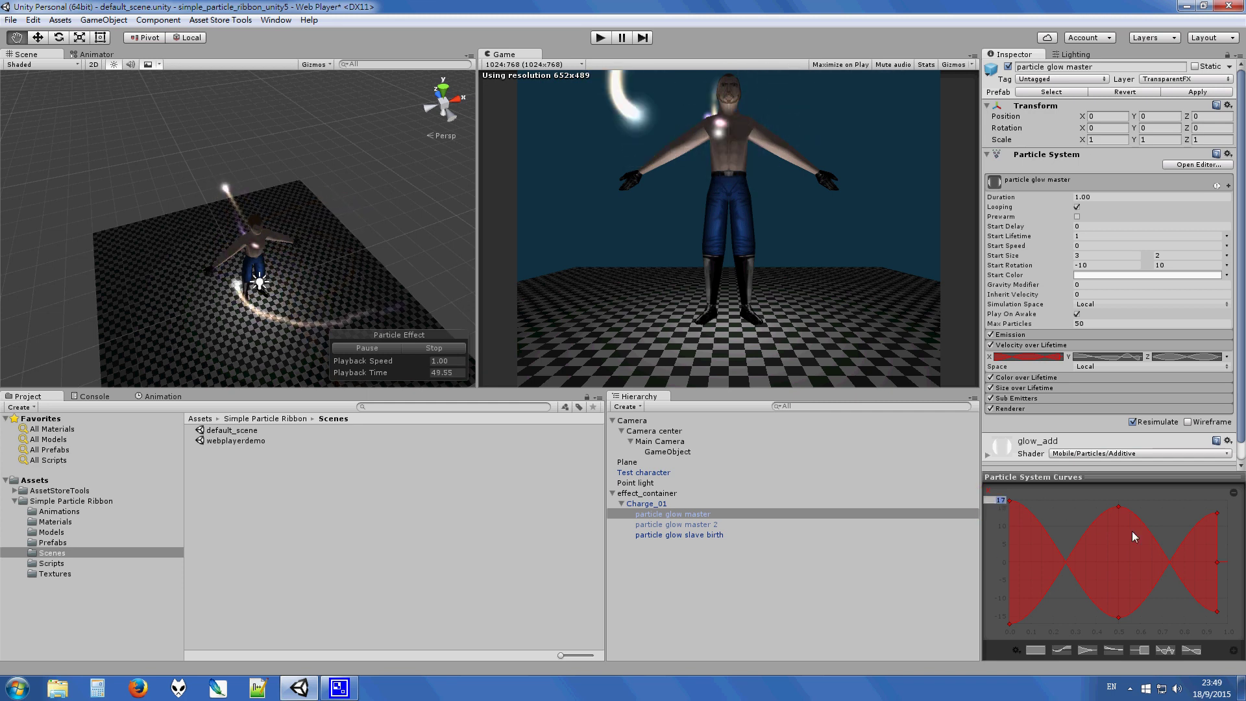
{"action": "left_click", "coordinate": [1050, 354]}
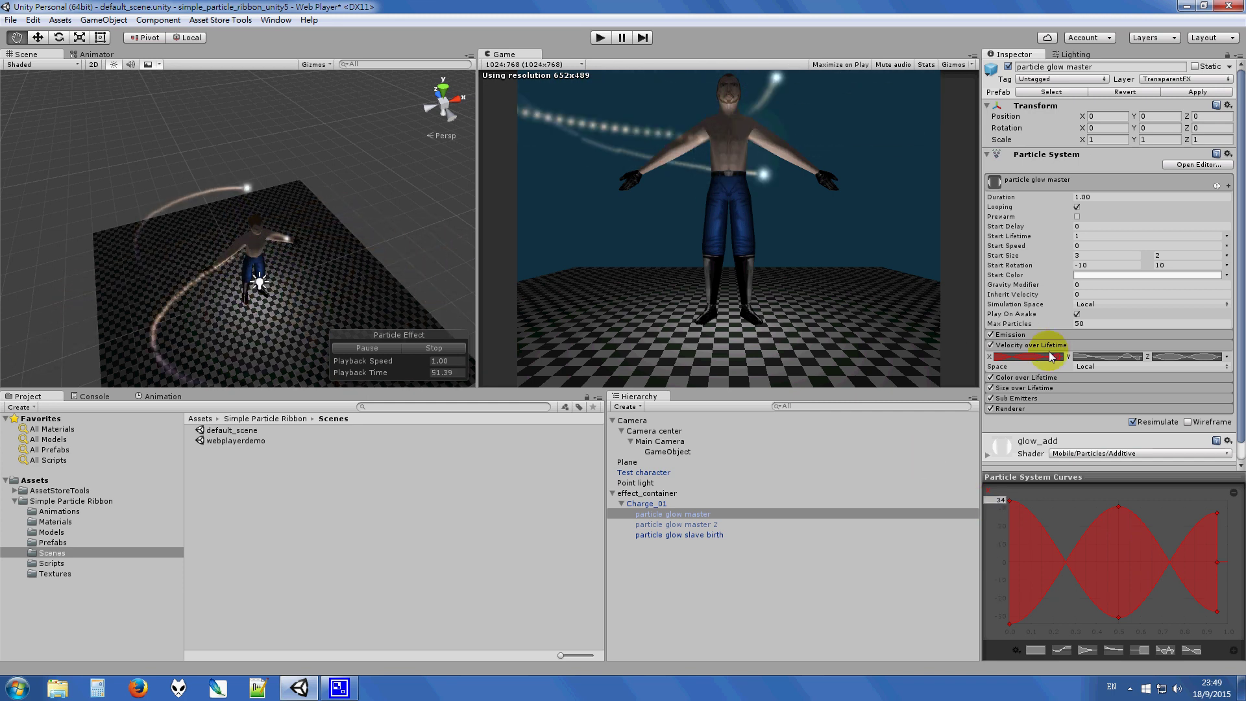
{"action": "left_click", "coordinate": [985, 497]}
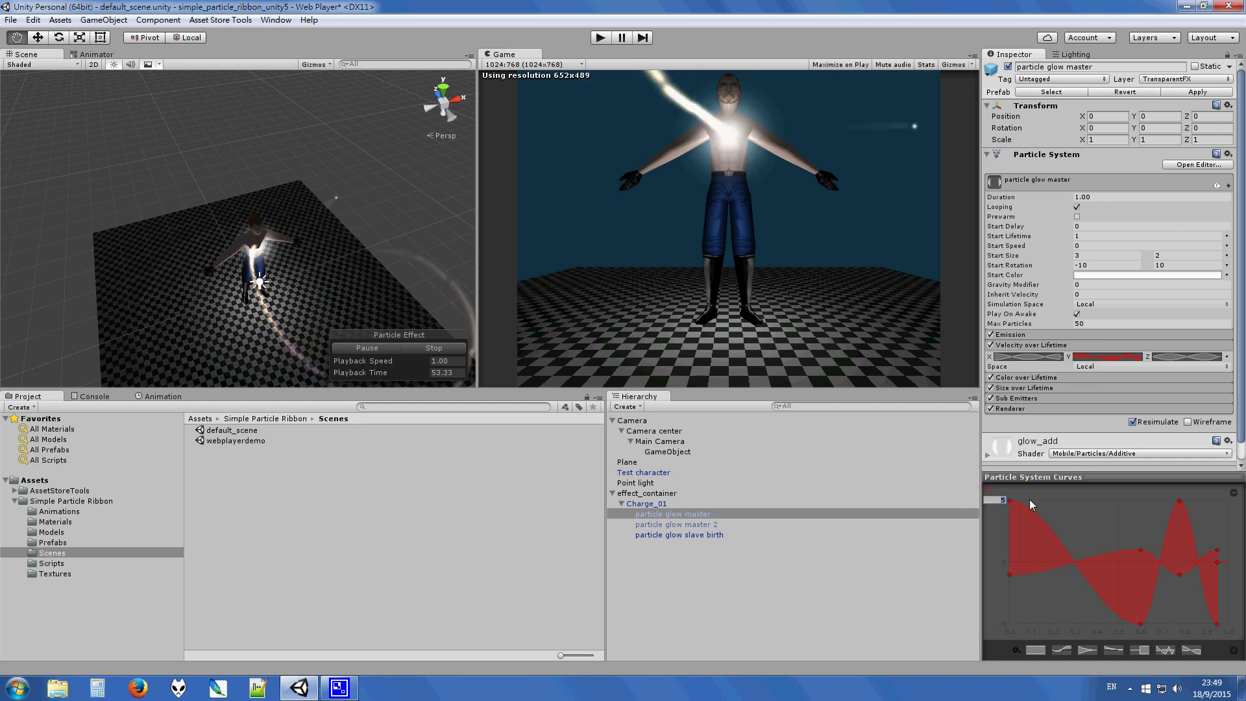
{"action": "type", "text": "10"}
{"action": "left_click", "coordinate": [1103, 359]}
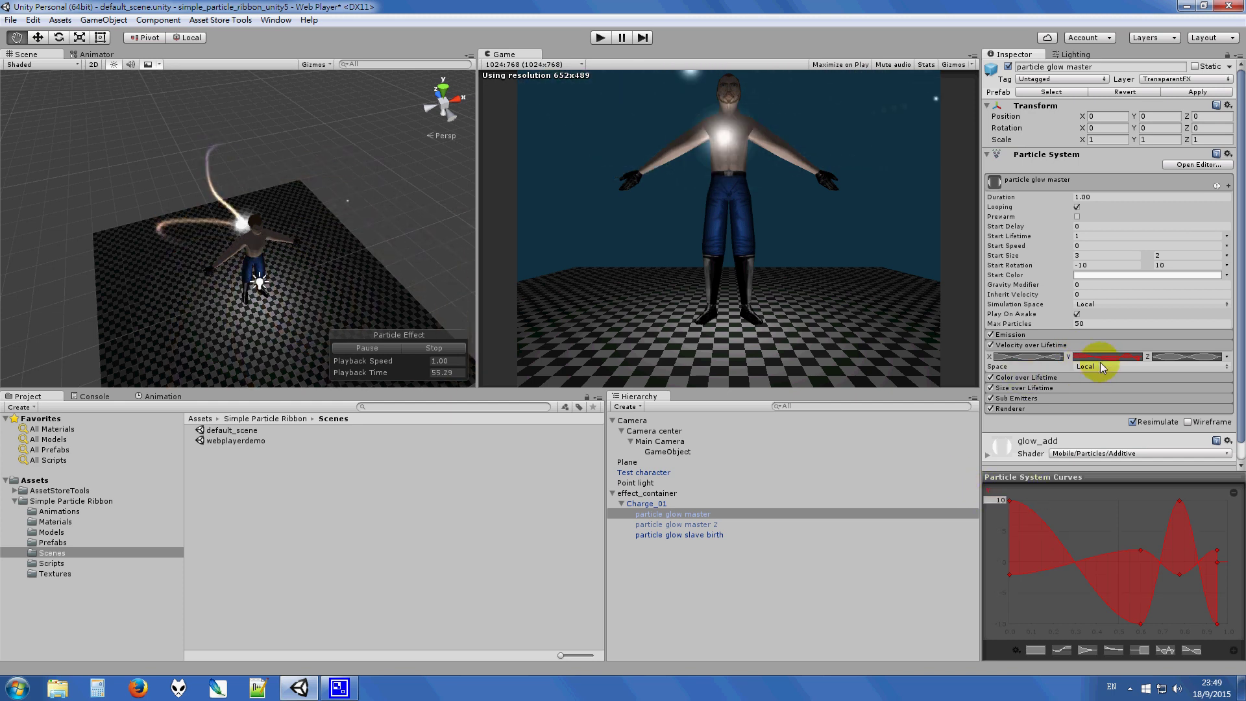
Step: Change the Z velocity curve range from 17 to 34
{"action": "left_click", "coordinate": [1184, 358]}
{"action": "left_click", "coordinate": [989, 500]}
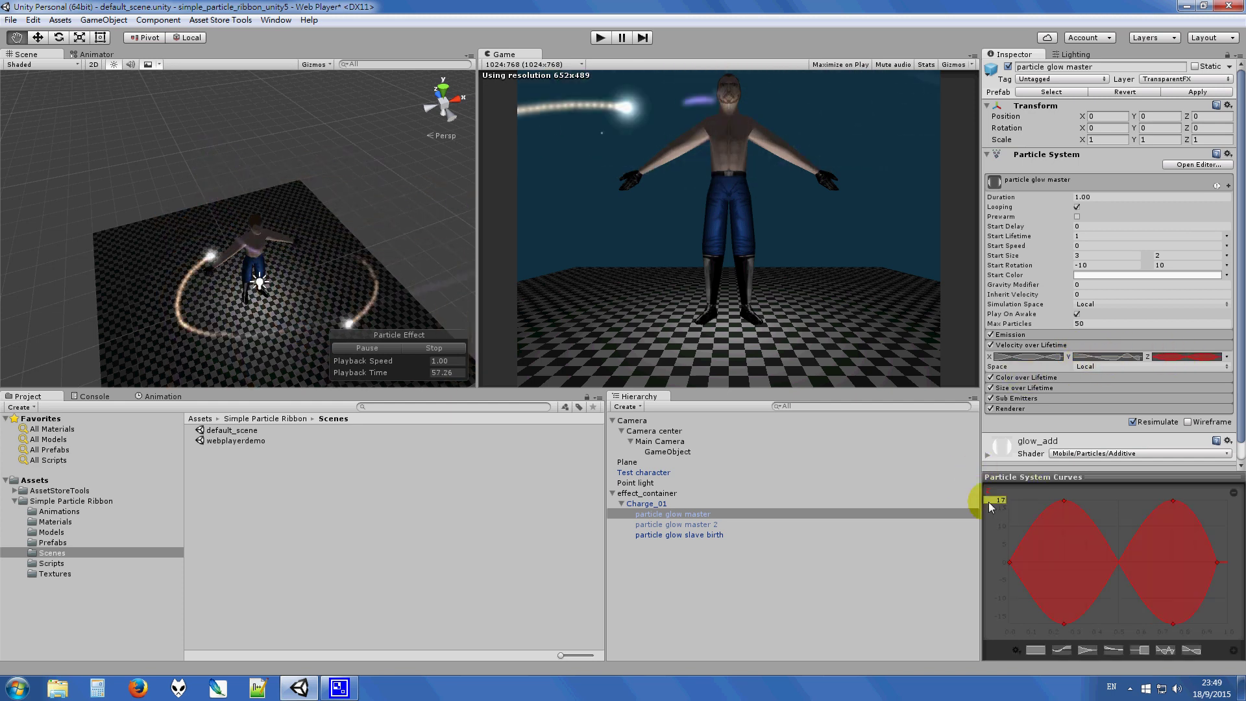
{"action": "type", "text": "34"}
{"action": "key", "text": "Return"}
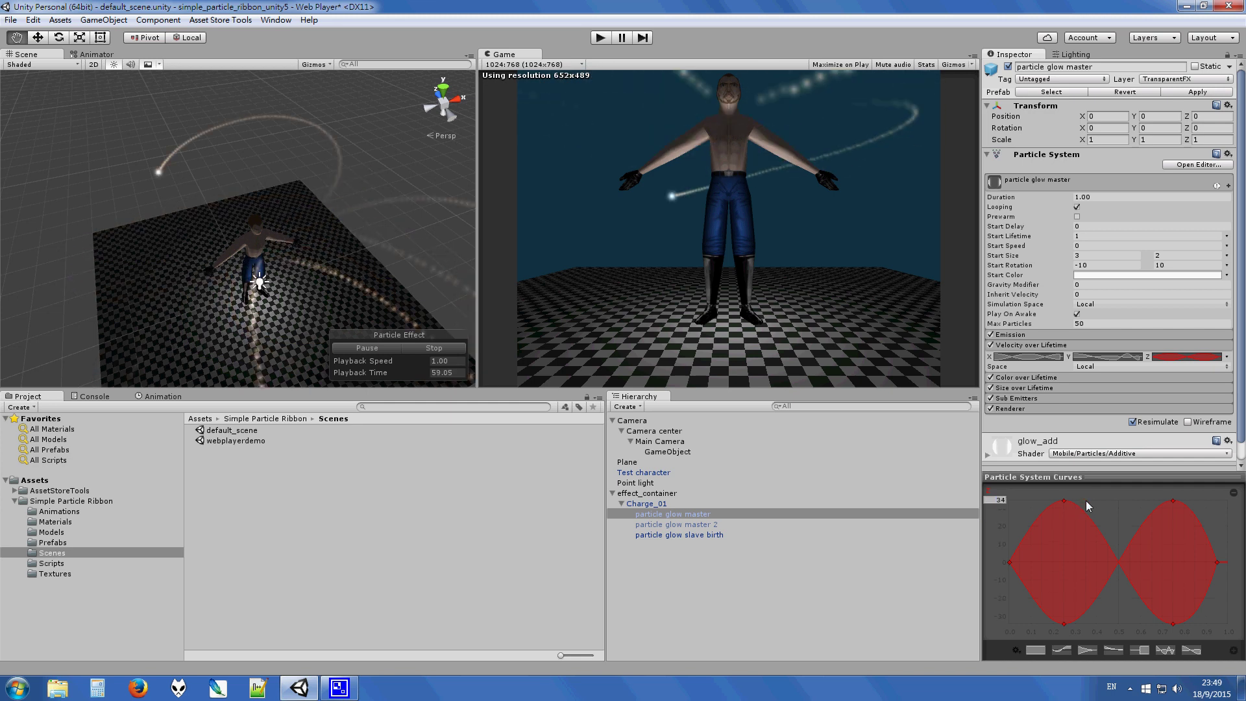
{"action": "left_click", "coordinate": [1171, 357]}
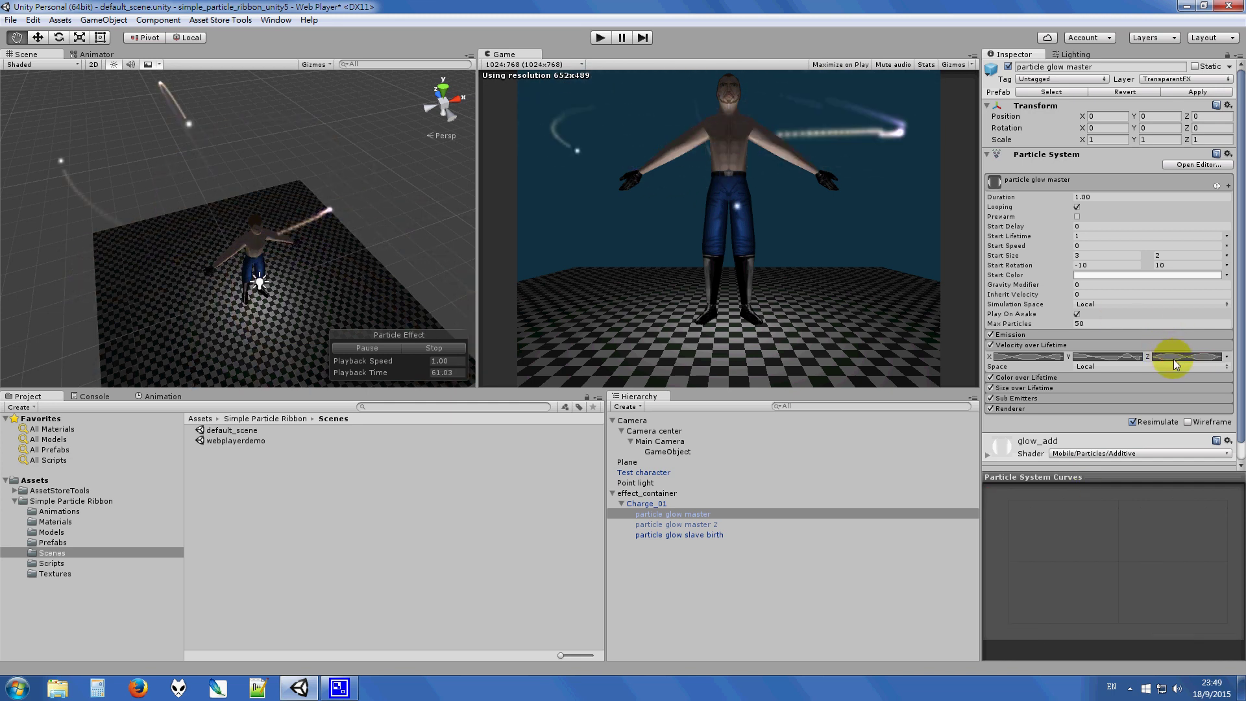
Step: Set particle glow master's Start Size to 6 and 4
{"action": "left_click", "coordinate": [1101, 255]}
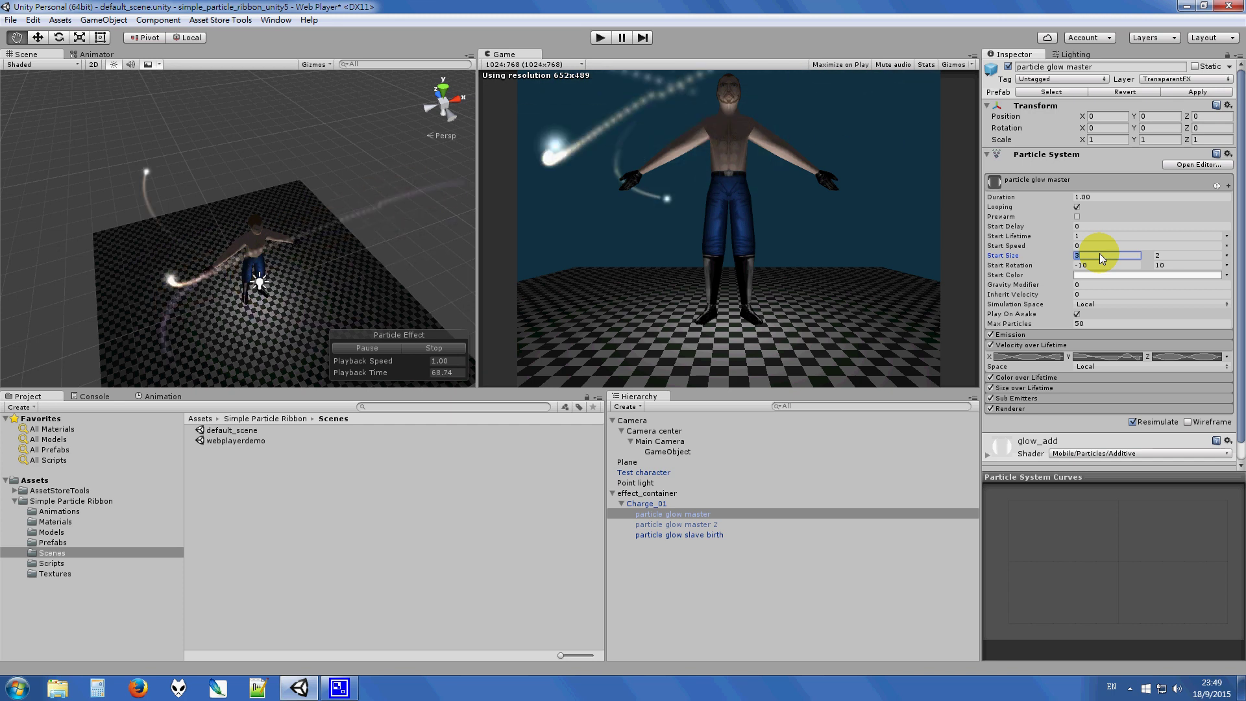
{"action": "type", "text": "6"}
{"action": "left_click", "coordinate": [1187, 257]}
{"action": "type", "text": "4"}
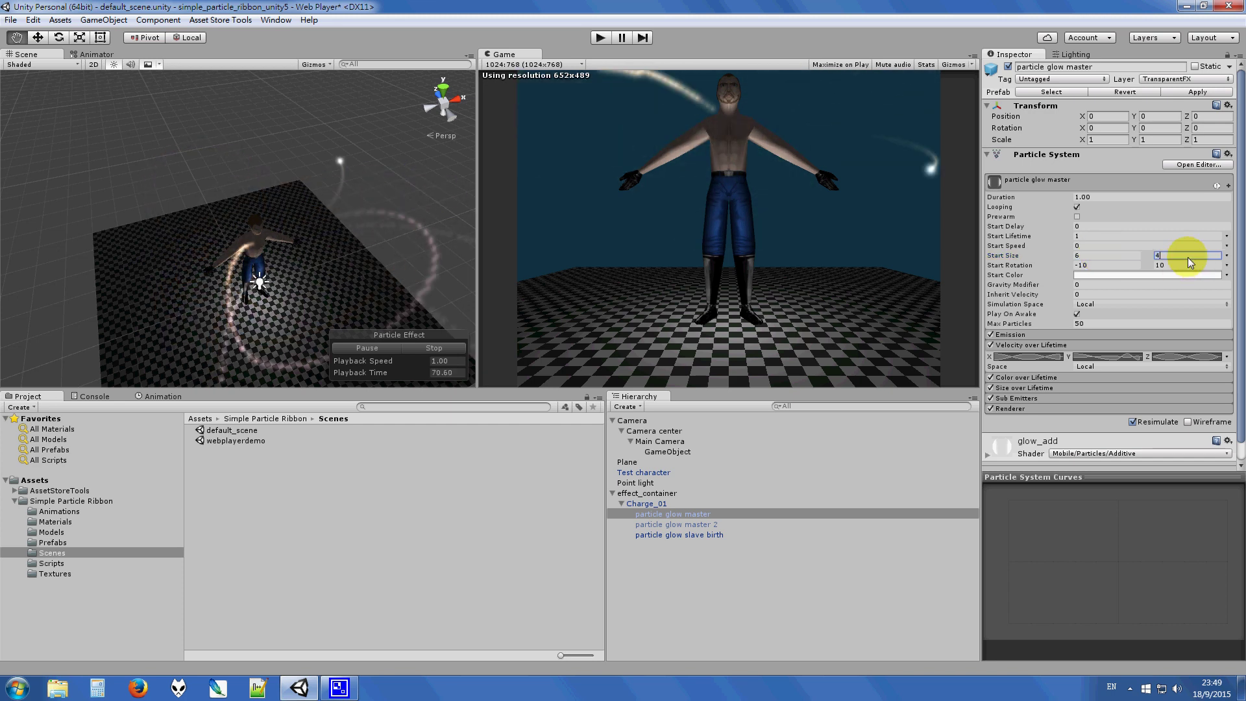
Step: Set particle glow slave birth's Start Size to 0.6 and view the character from the front
{"action": "left_click", "coordinate": [678, 535]}
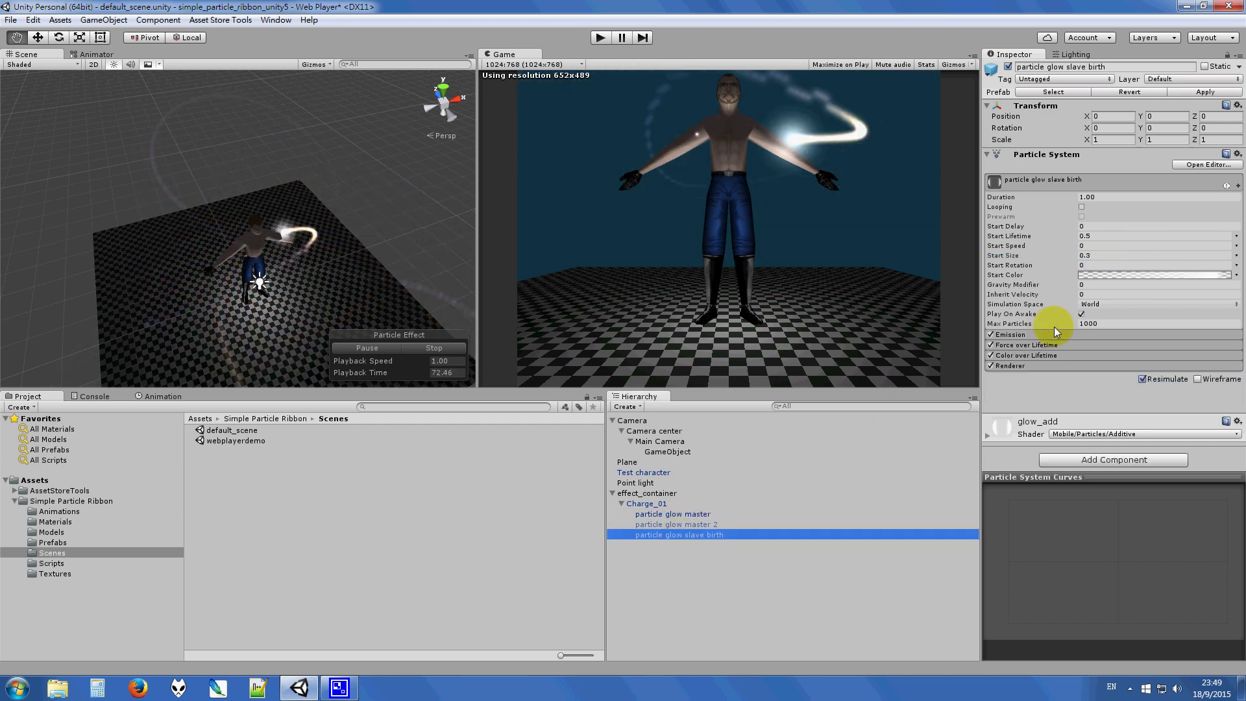
{"action": "left_click", "coordinate": [1101, 255]}
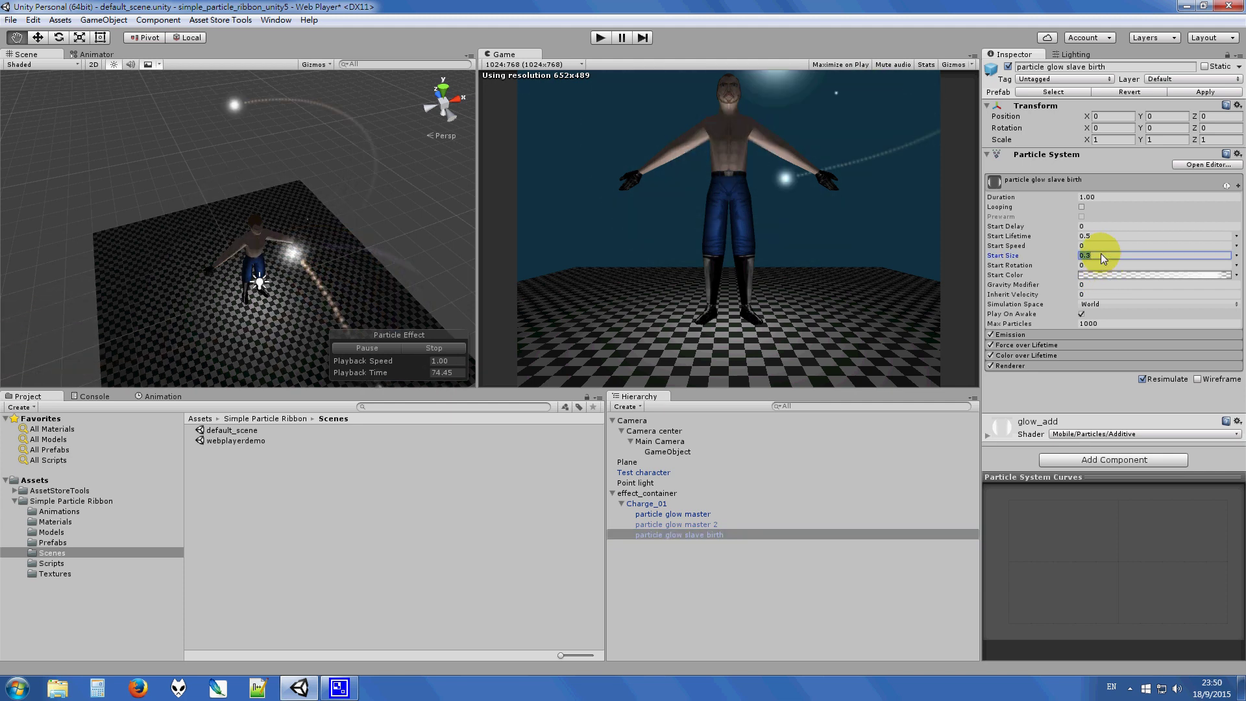
{"action": "type", "text": "0.6"}
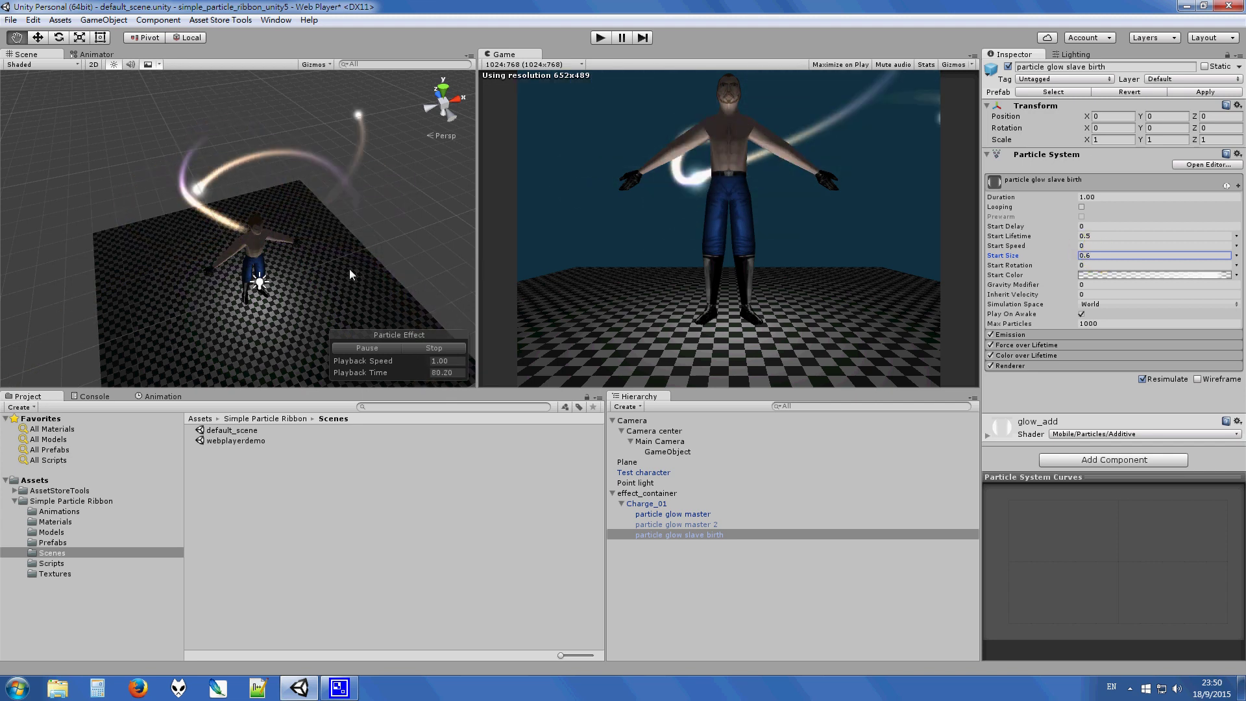
{"action": "left_click_drag", "start_coordinate": [349, 268], "coordinate": [199, 129], "text": "alt"}
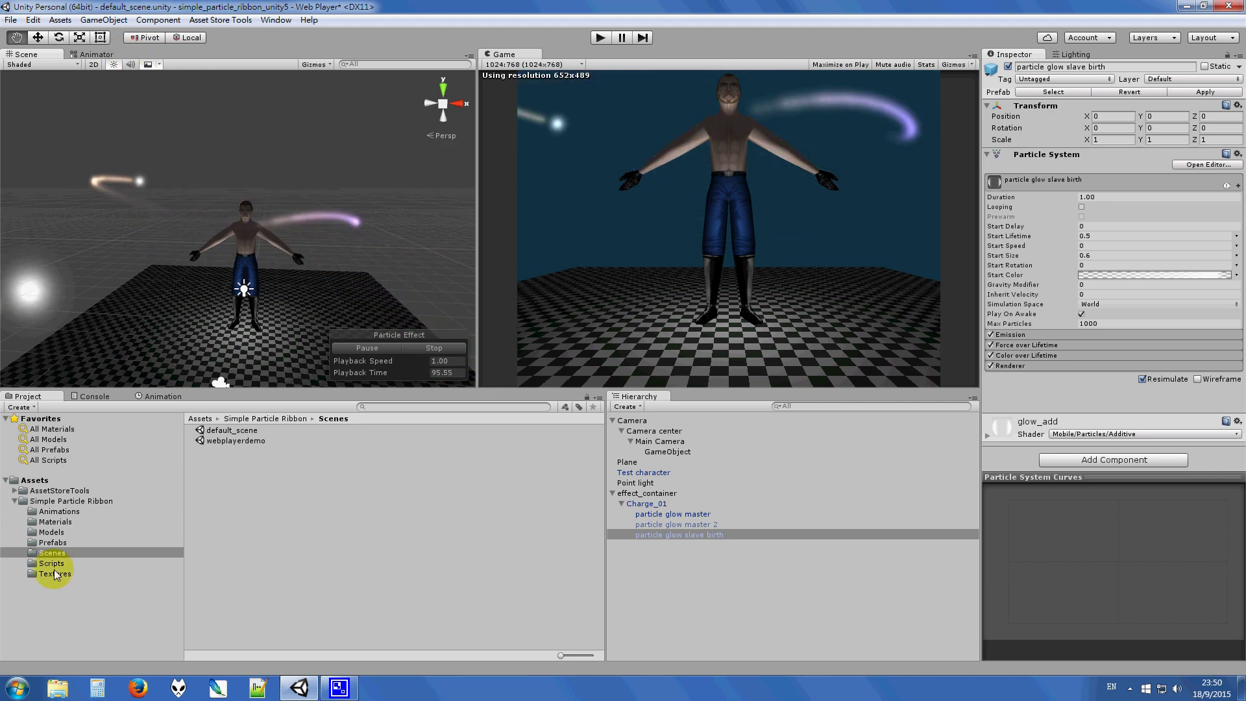
Step: Open the Prefabs folder and look over the Charge_01.1 prefab's particle children
{"action": "left_click", "coordinate": [54, 542]}
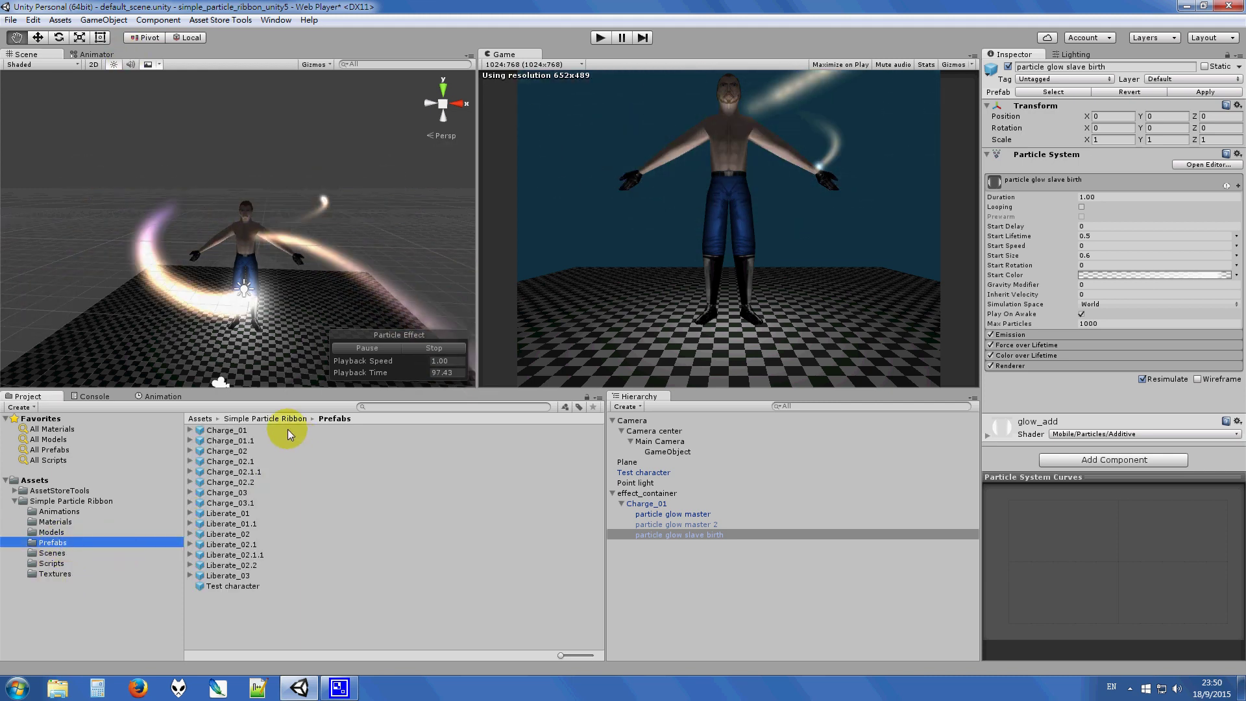
{"action": "left_click", "coordinate": [271, 429]}
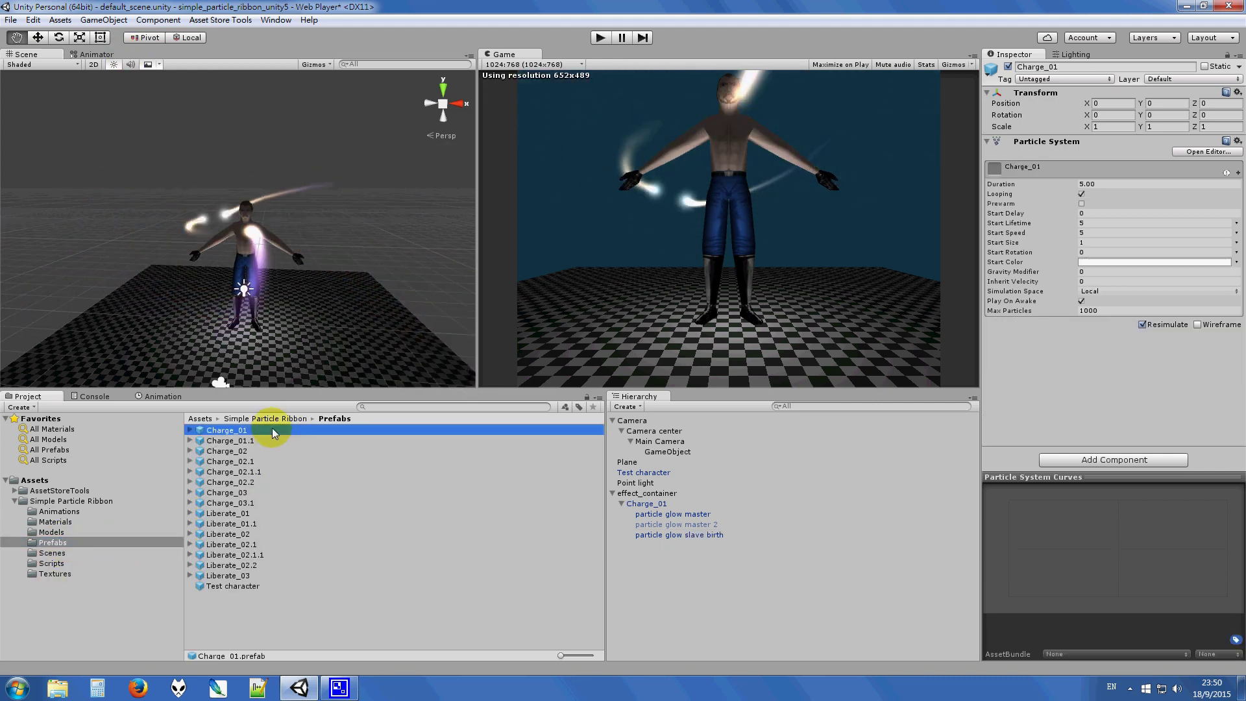
{"action": "left_click", "coordinate": [190, 430]}
{"action": "left_click", "coordinate": [193, 438]}
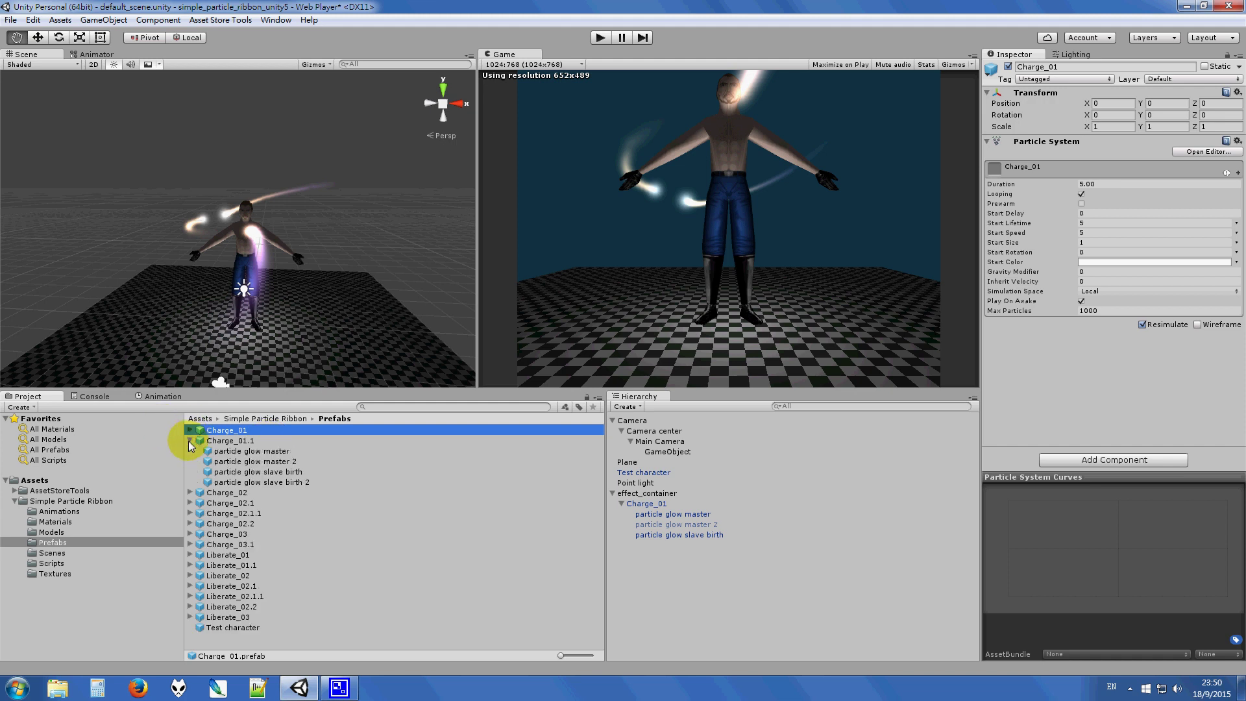
{"action": "left_click", "coordinate": [188, 442]}
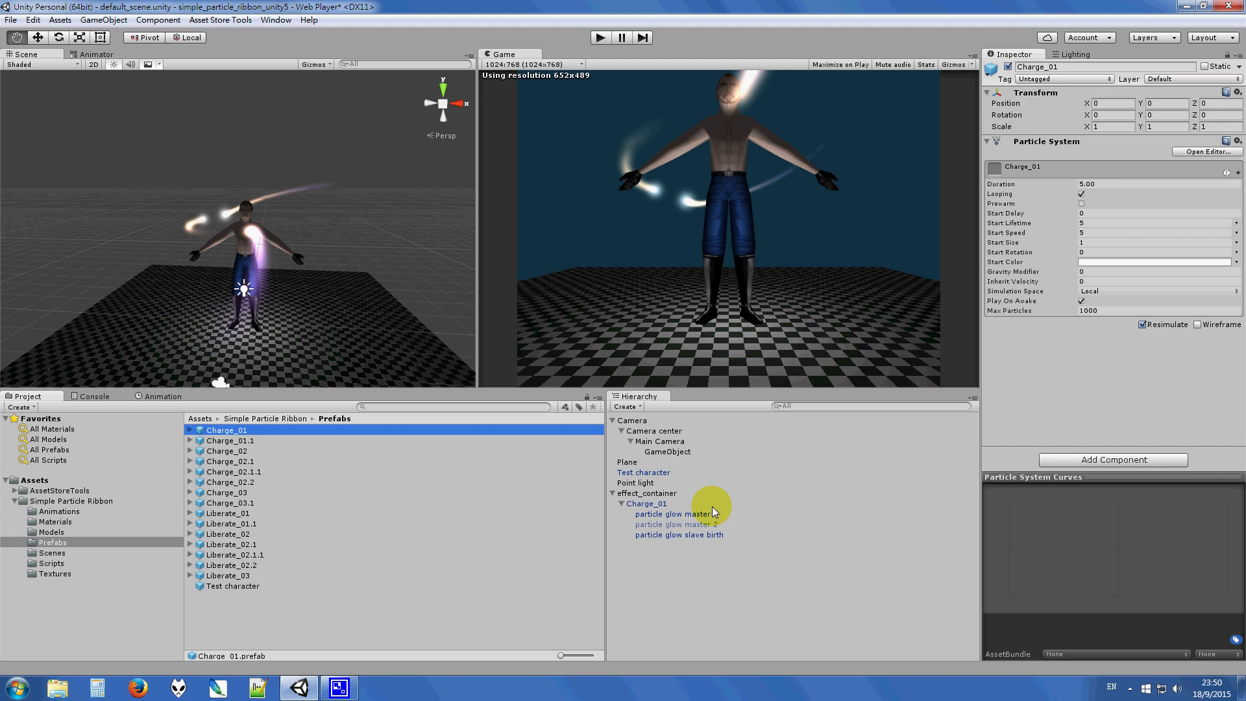
Step: Delete Charge_01 from the scene and drop the Charge_01.1 prefab into effect_container
{"action": "left_click", "coordinate": [712, 505]}
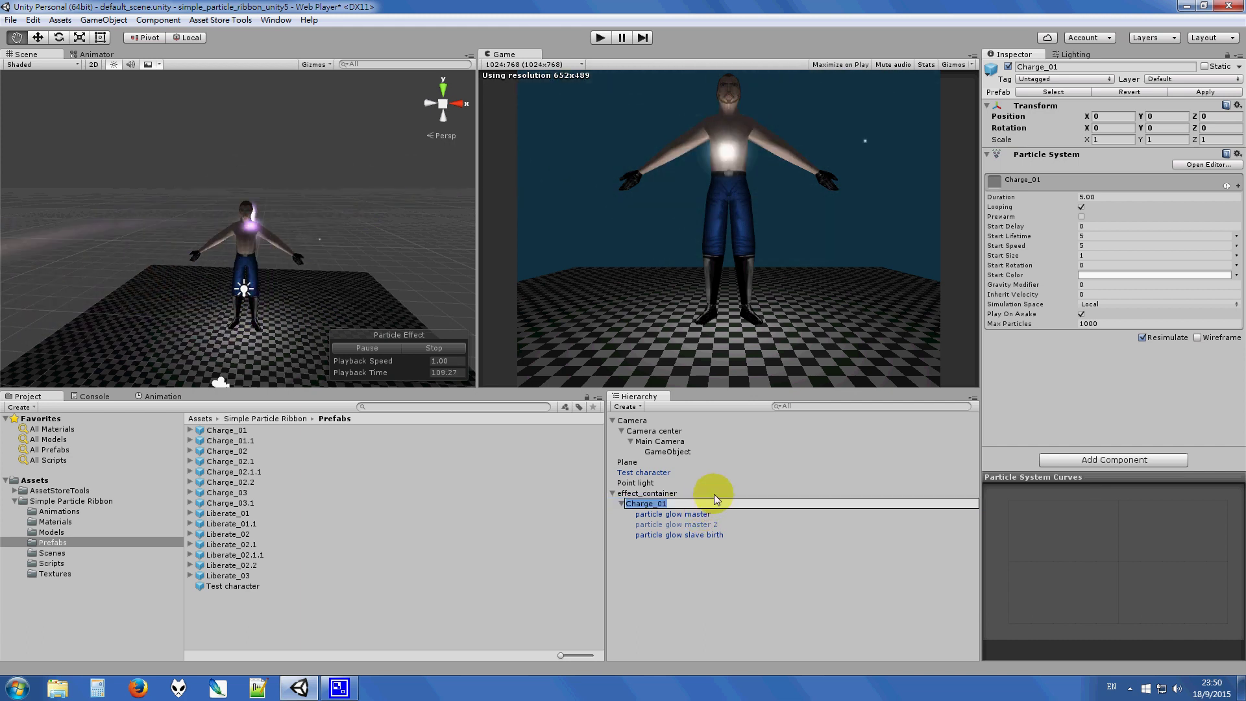
{"action": "key", "text": "Delete"}
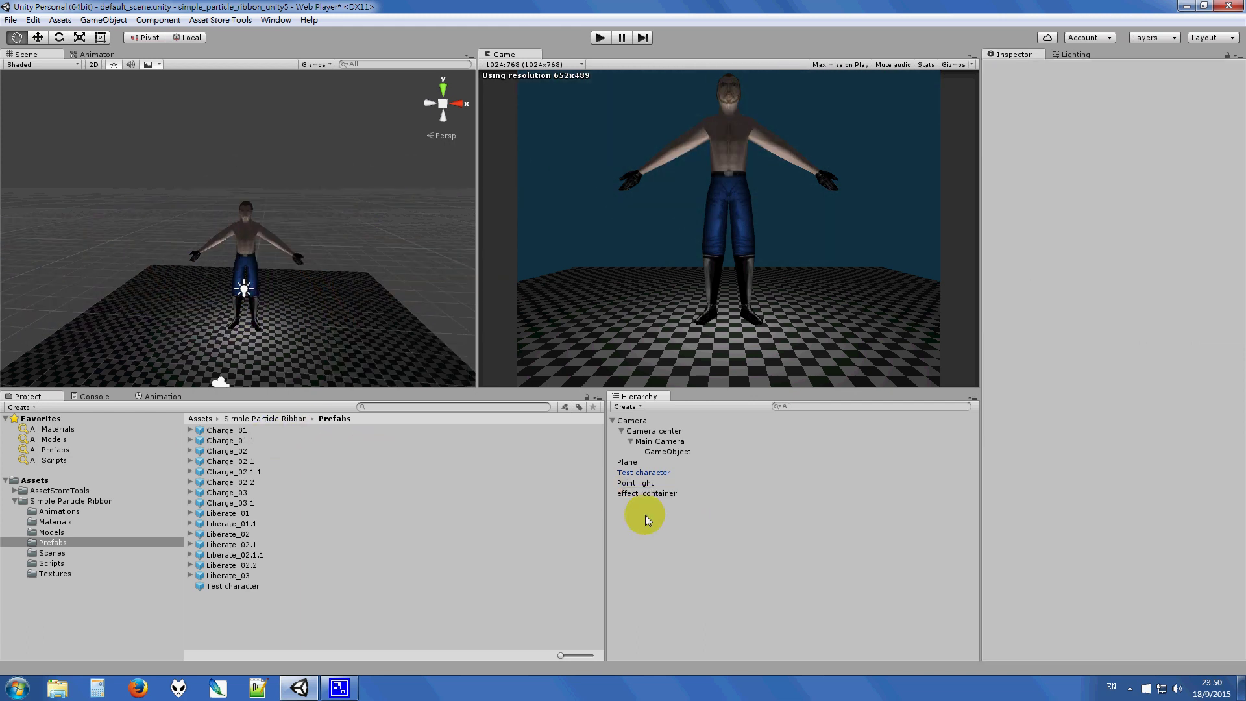
{"action": "left_click_drag", "start_coordinate": [645, 515], "coordinate": [676, 496]}
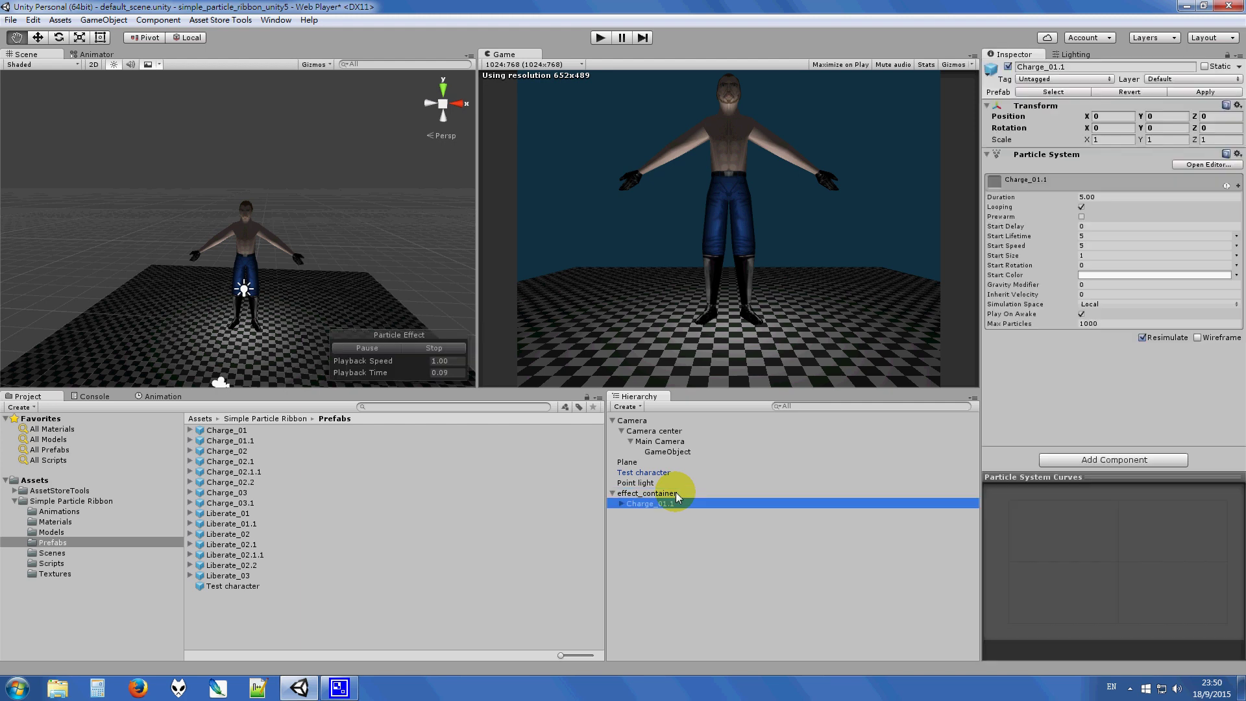
{"action": "left_click", "coordinate": [648, 473]}
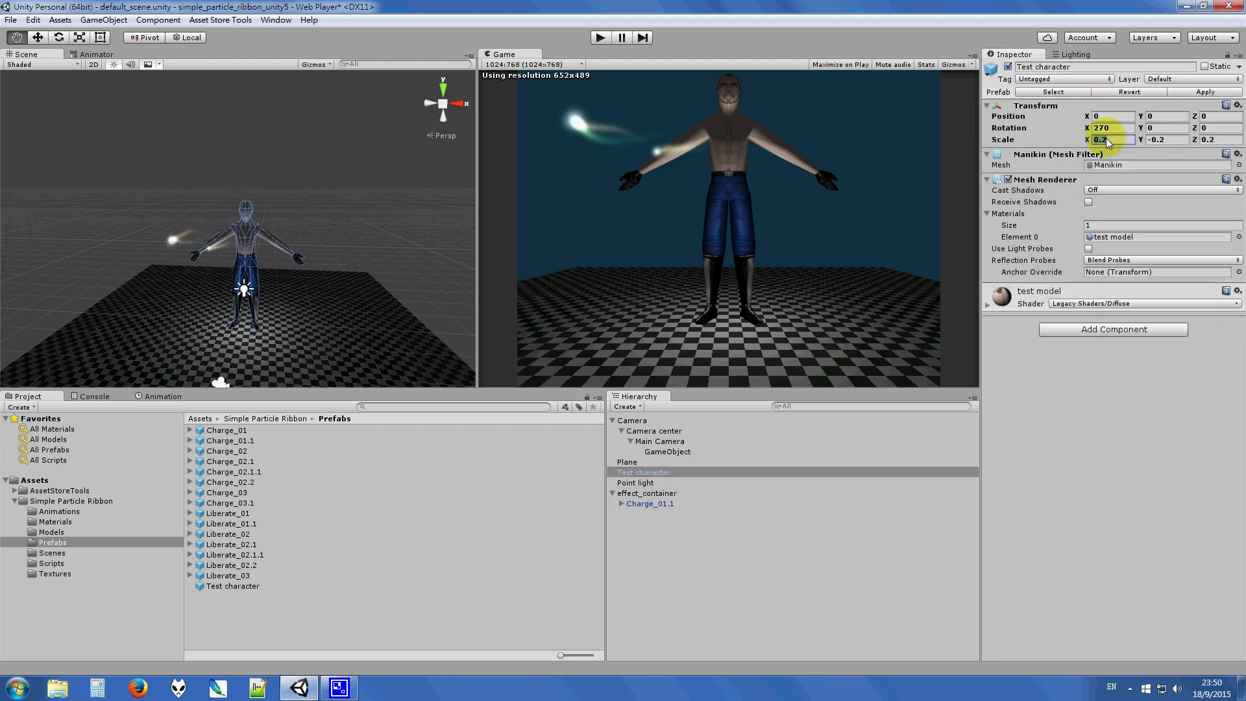
Step: Scale the Test character's Transform to 0.1, -0.1, 0.1
{"action": "type", "text": "0.1"}
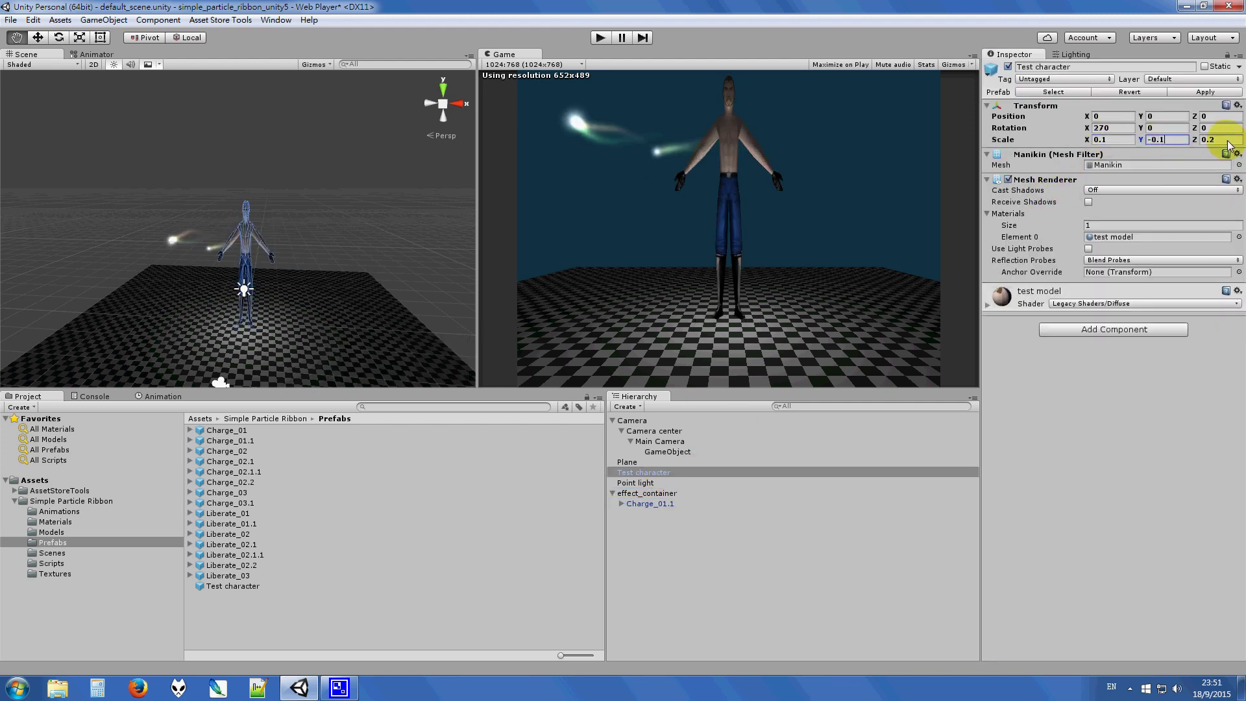
{"action": "left_click", "coordinate": [1211, 140]}
{"action": "type", "text": "0.1"}
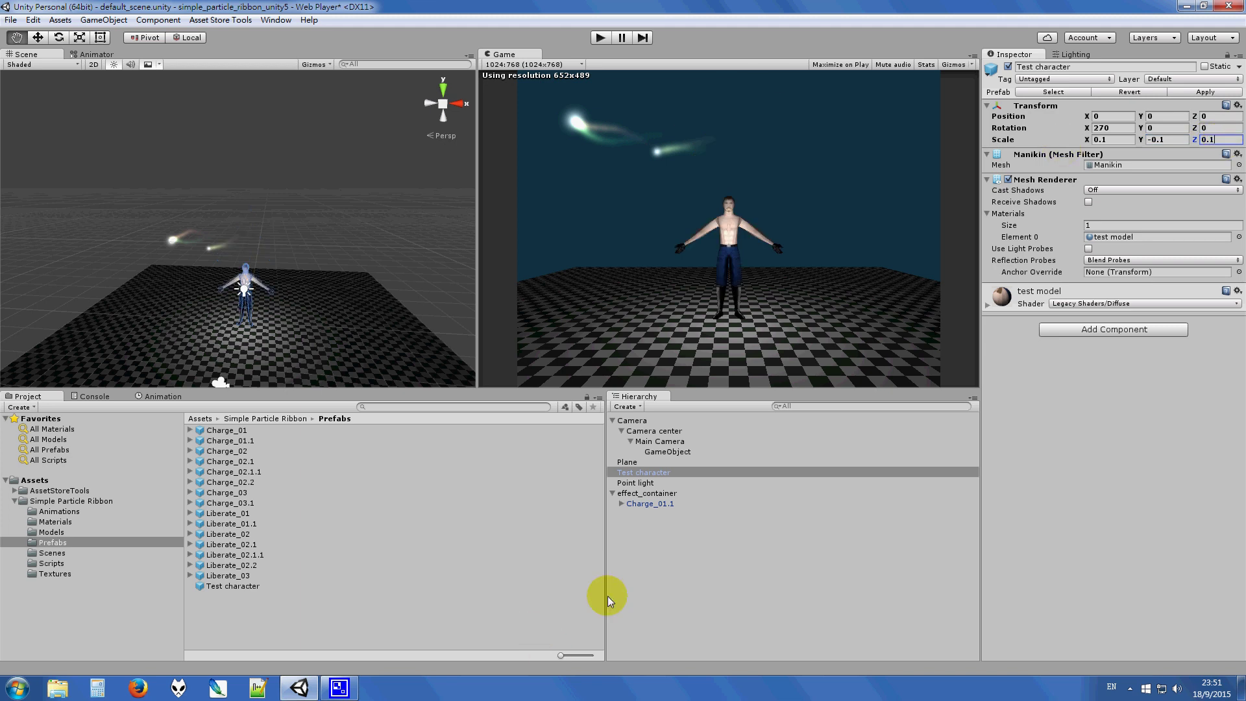
{"action": "left_click", "coordinate": [652, 503]}
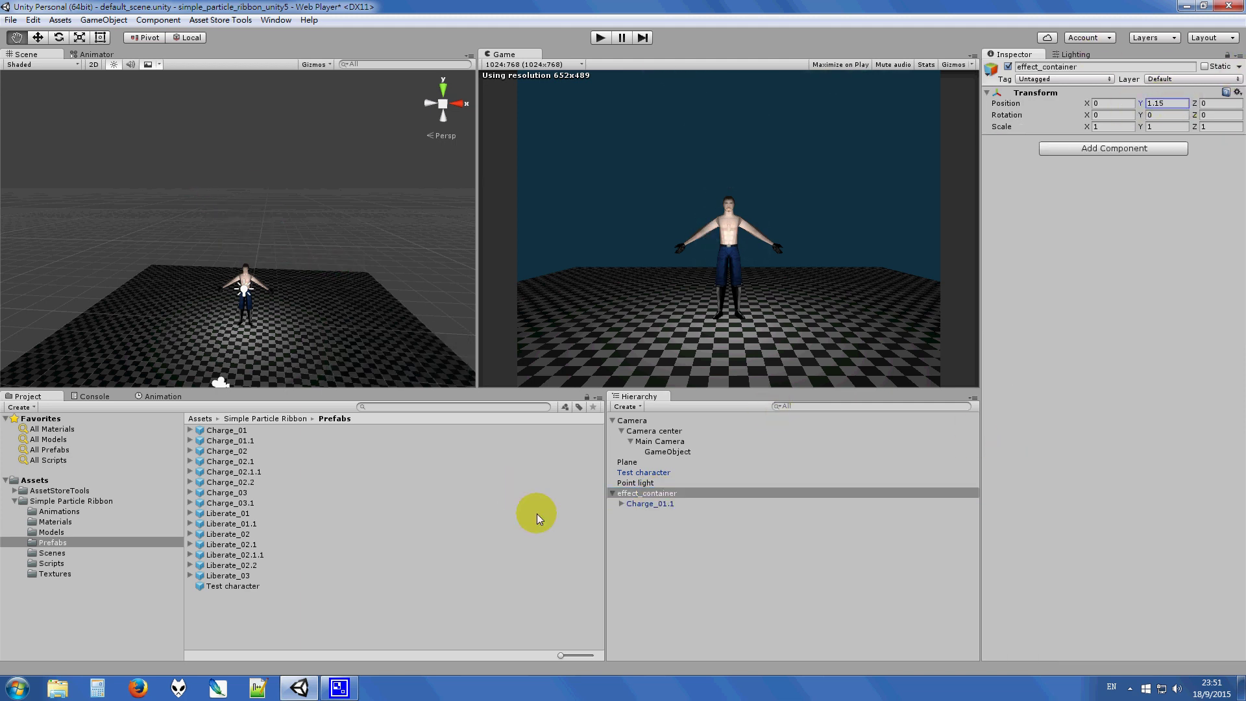
Step: Frame Charge_01.1, review its glow emitters' Sub Emitters settings, and enter play mode
{"action": "left_click", "coordinate": [690, 504]}
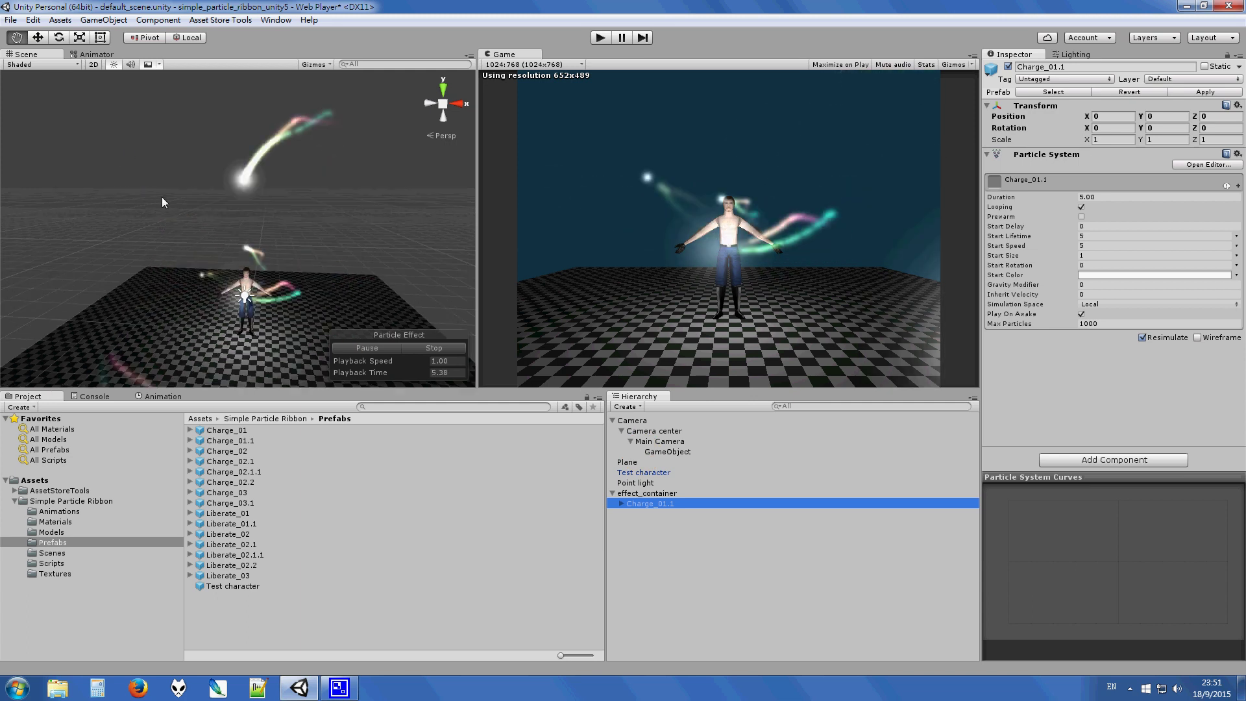
{"action": "key", "text": "f"}
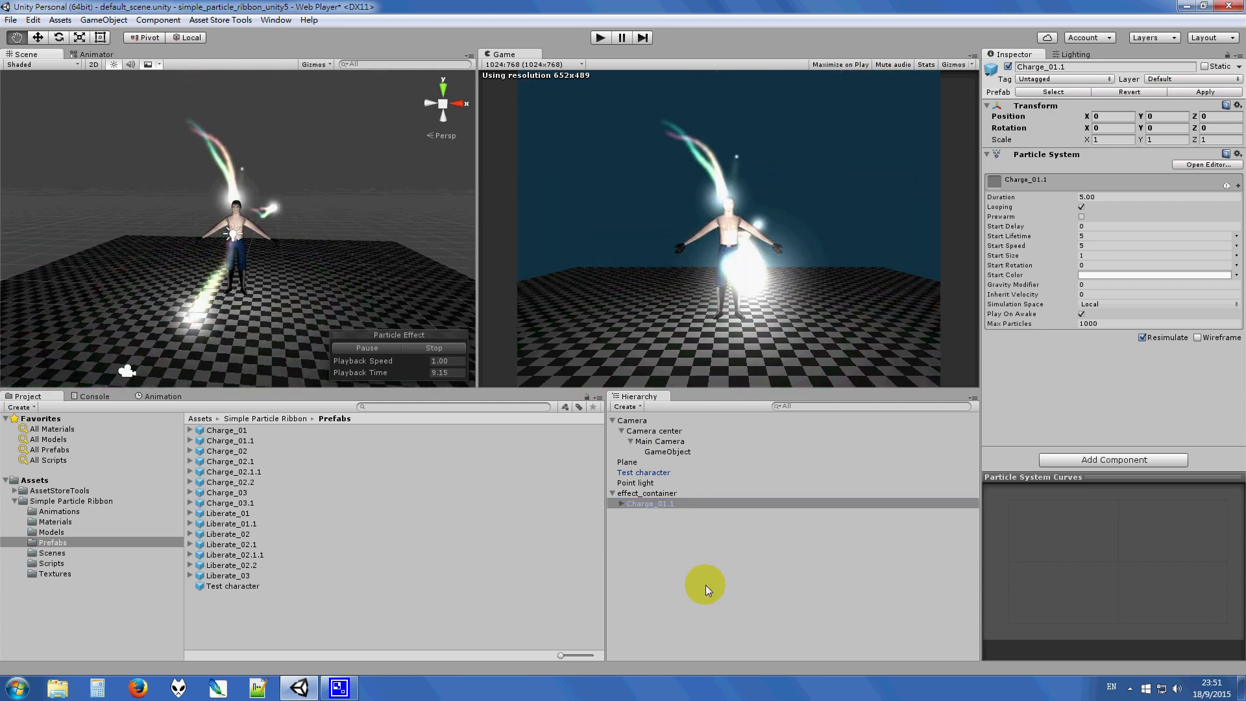
{"action": "left_click", "coordinate": [621, 504]}
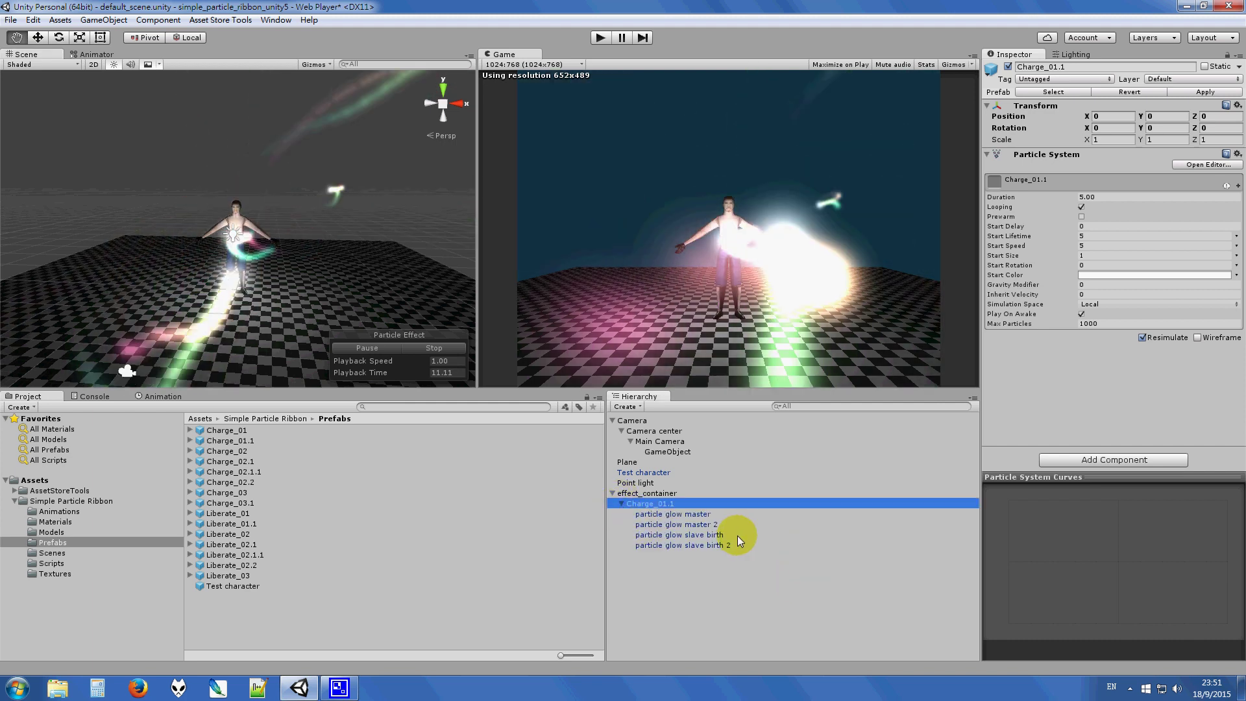
{"action": "left_click", "coordinate": [746, 544]}
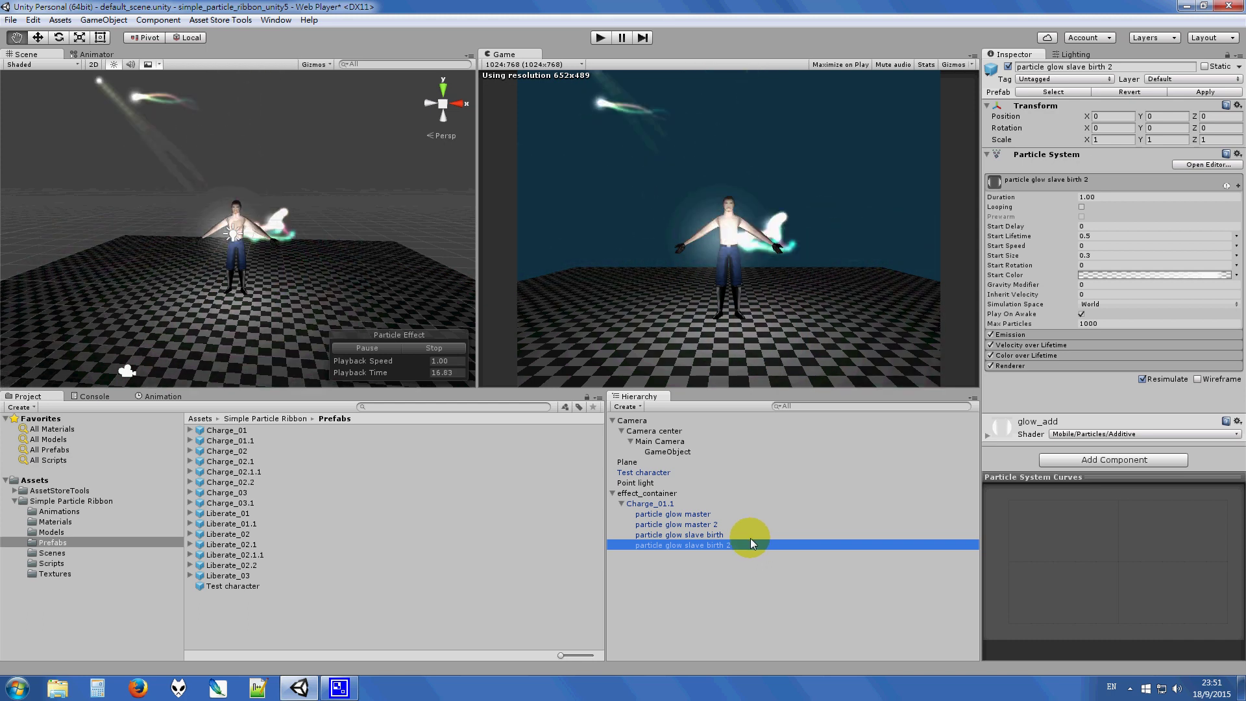
{"action": "left_click", "coordinate": [748, 513]}
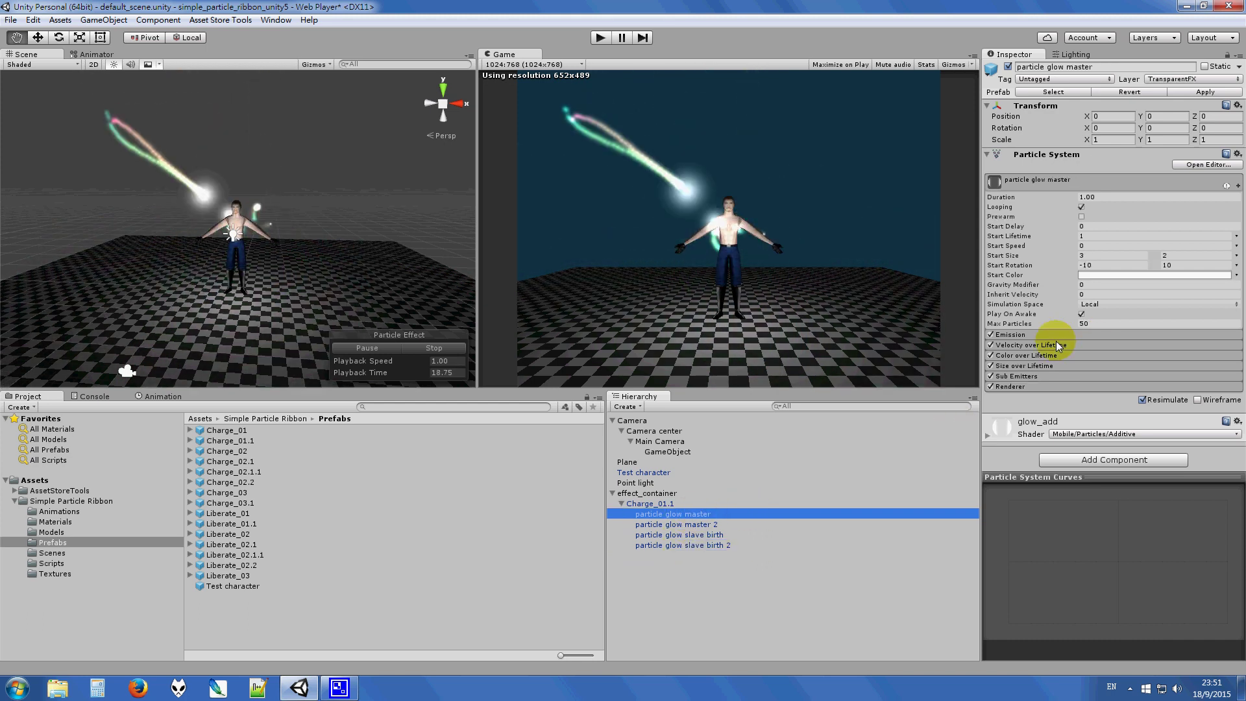
{"action": "left_click", "coordinate": [1036, 377]}
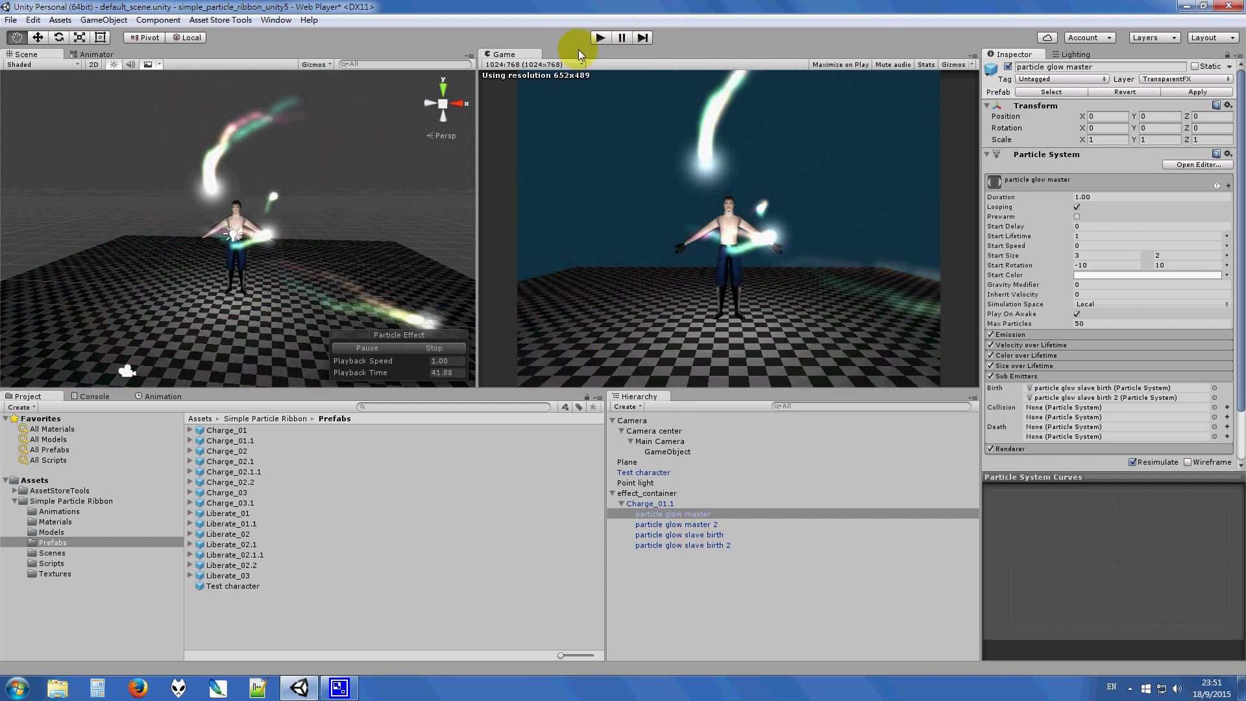
{"action": "left_click", "coordinate": [599, 38]}
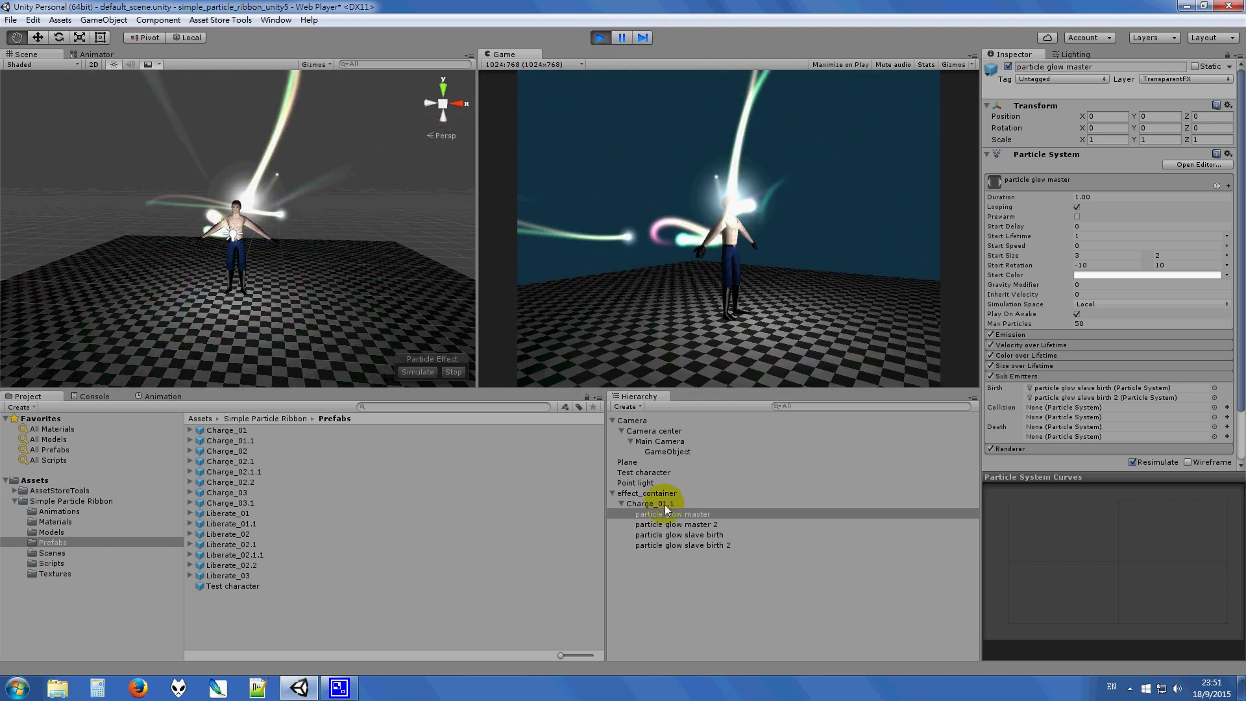
Step: Replace Charge_01.1 with Liberate_01.1, then swap that for Liberate_02.1.1 under effect_container
{"action": "left_click", "coordinate": [664, 504]}
{"action": "key", "text": "Delete"}
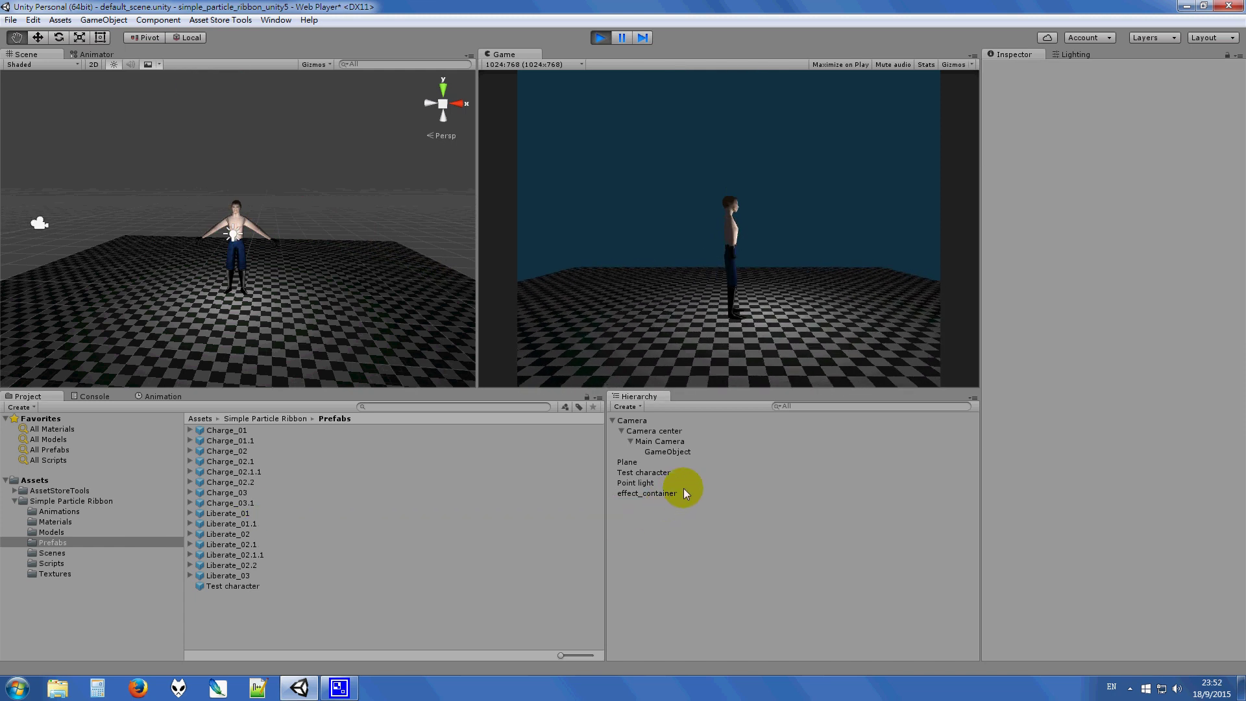
{"action": "left_click_drag", "start_coordinate": [669, 496], "coordinate": [676, 492]}
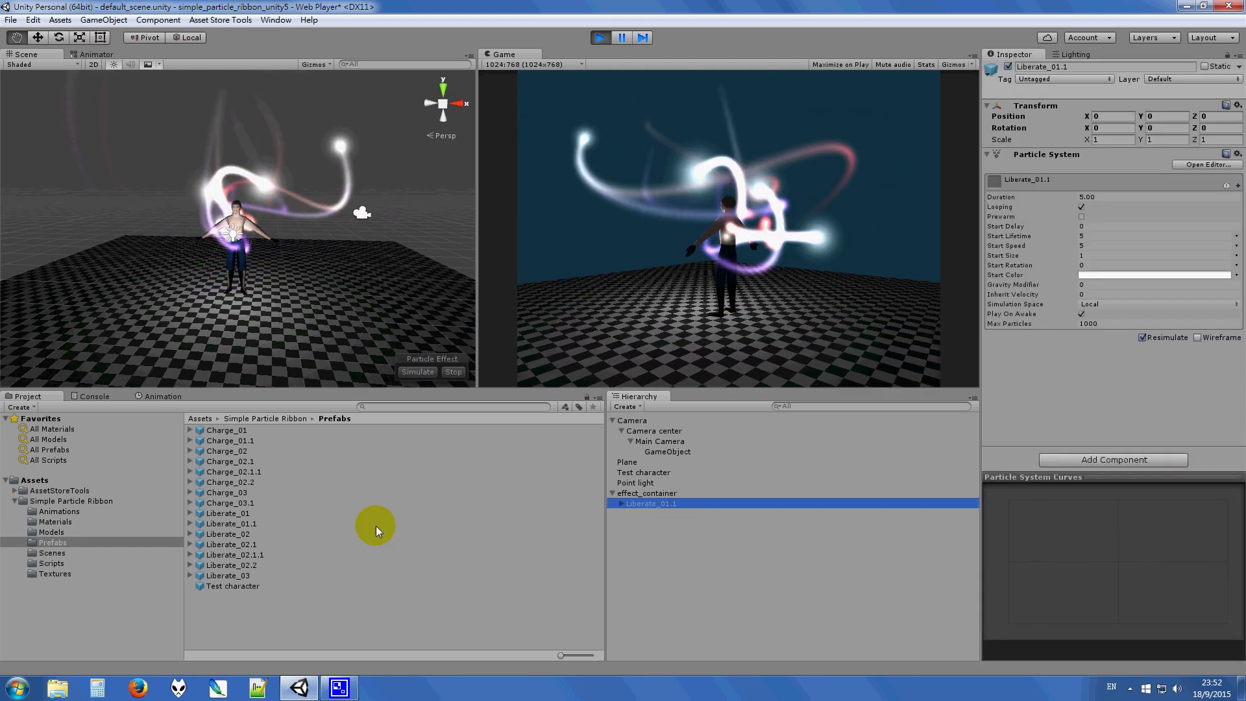
{"action": "key", "text": "Delete"}
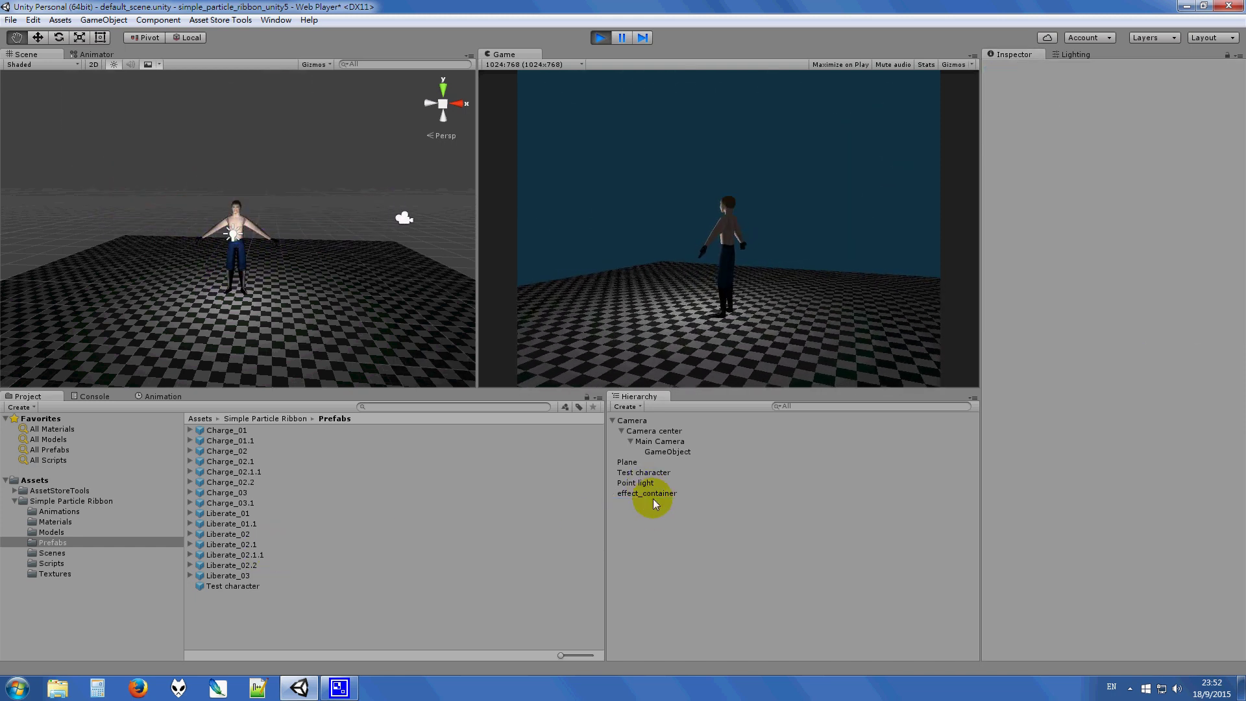
{"action": "left_click", "coordinate": [667, 493]}
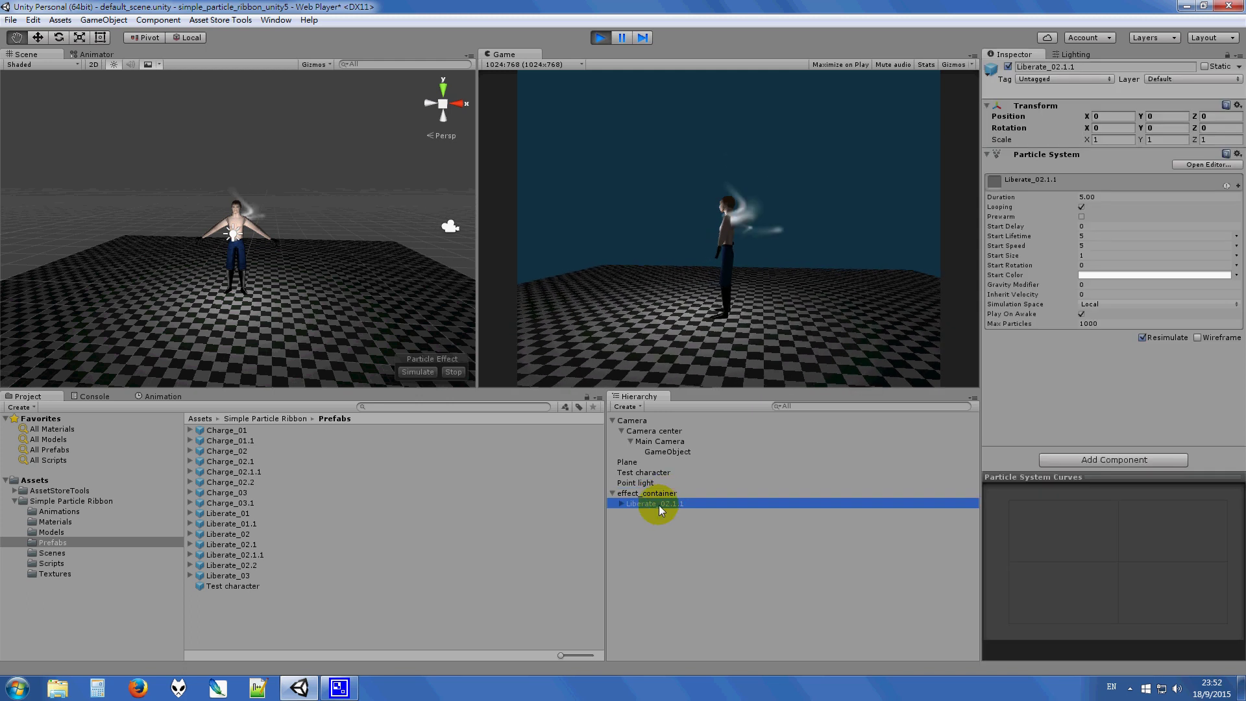
Step: Lower Liberate_02.1.1's particle glow slave birth emission rate from 170 to 40
{"action": "left_click", "coordinate": [613, 504]}
{"action": "scroll", "coordinate": [343, 193], "scroll_direction": "up", "scroll_amount": 5}
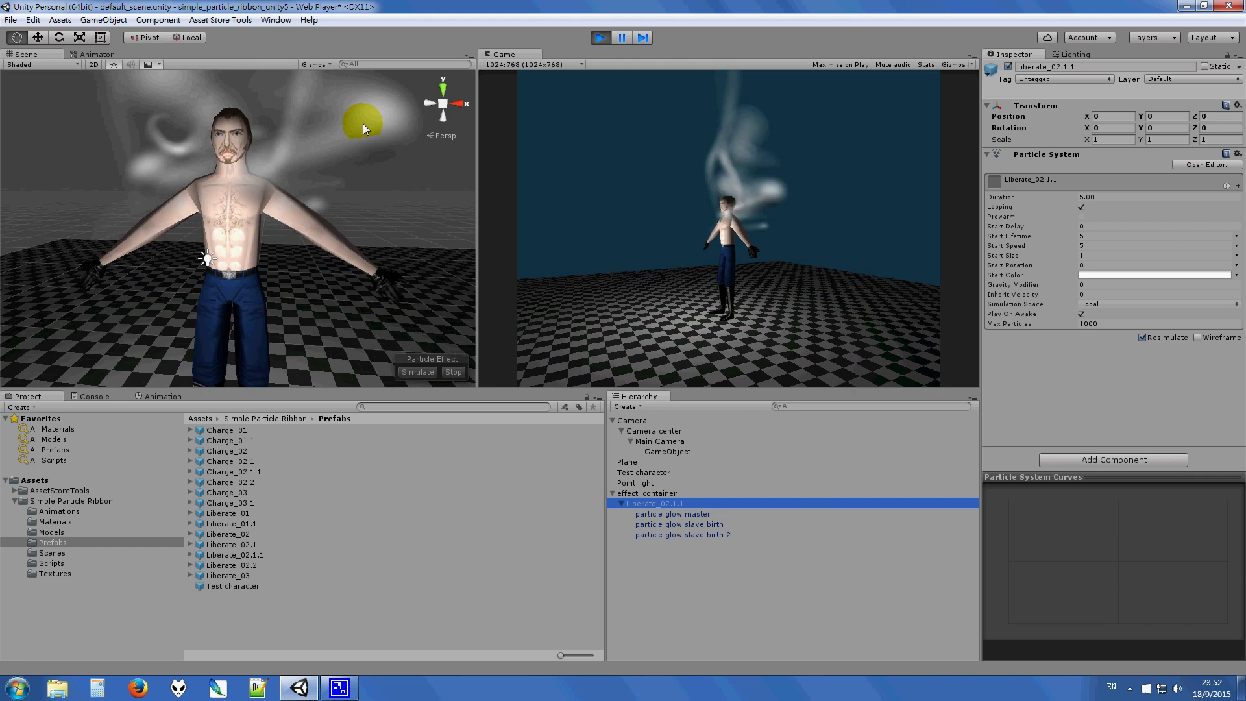
{"action": "left_click_drag", "start_coordinate": [364, 123], "coordinate": [329, 223], "text": "alt"}
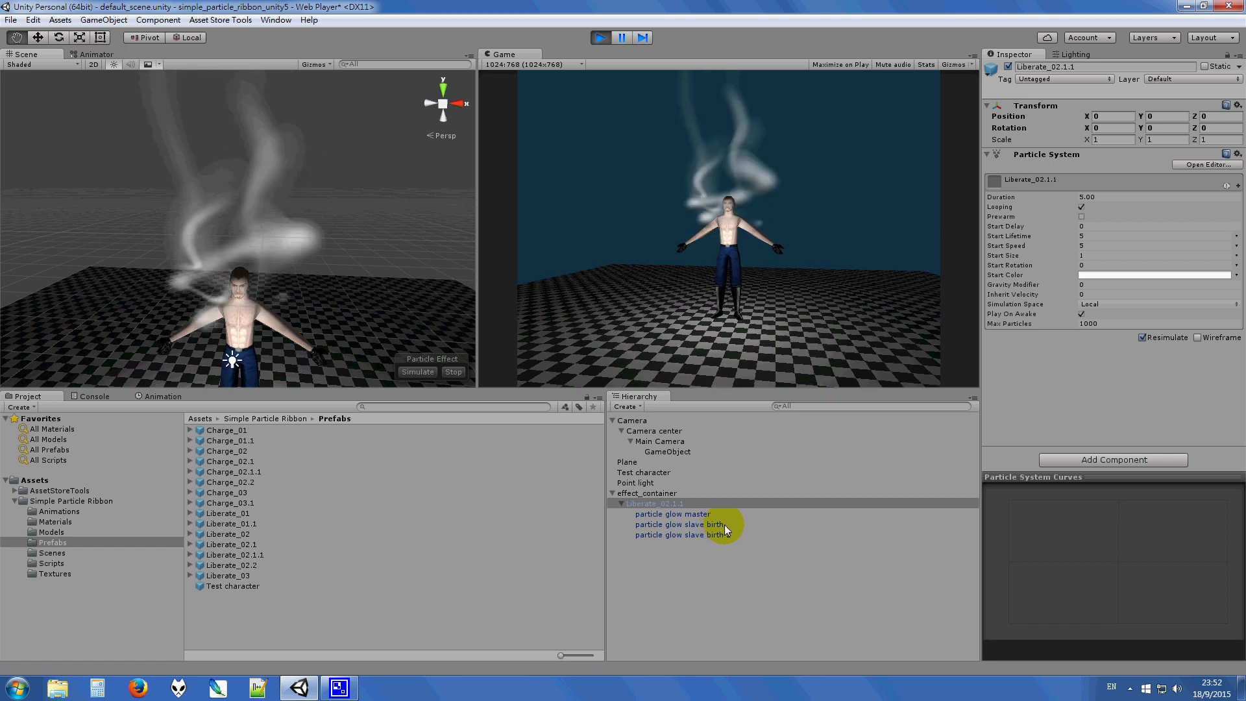
{"action": "left_click", "coordinate": [749, 532]}
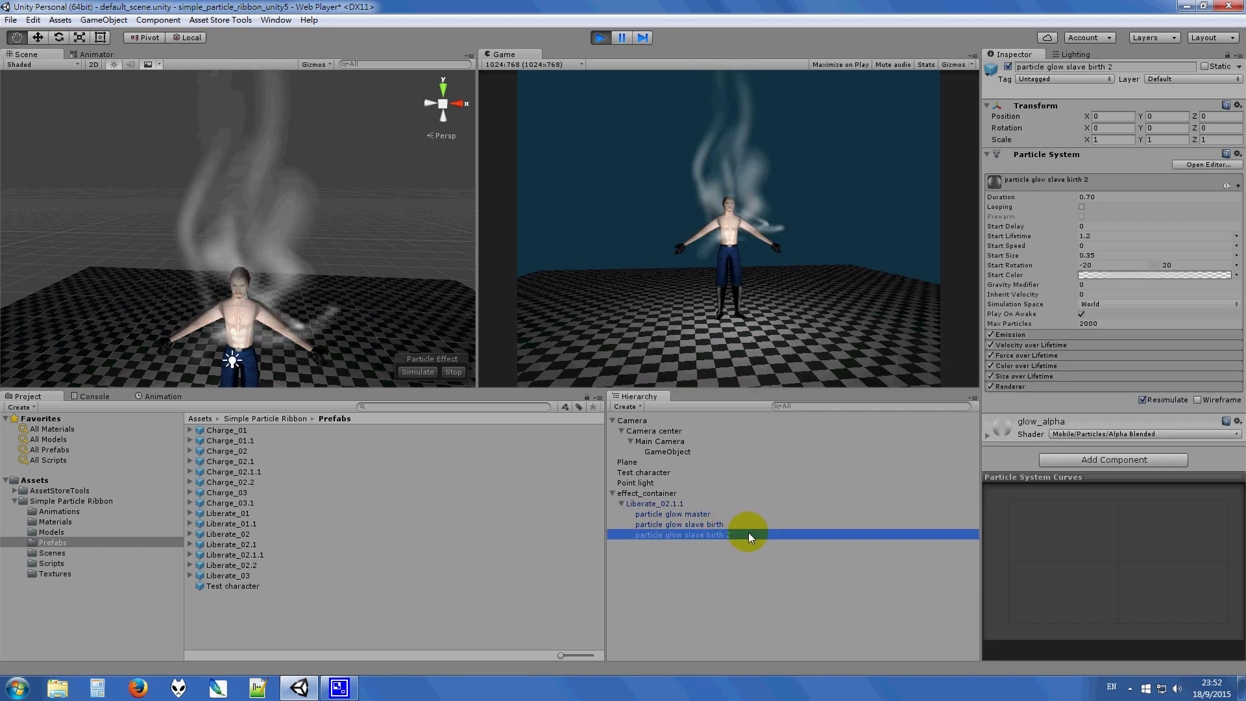
{"action": "left_click", "coordinate": [749, 526]}
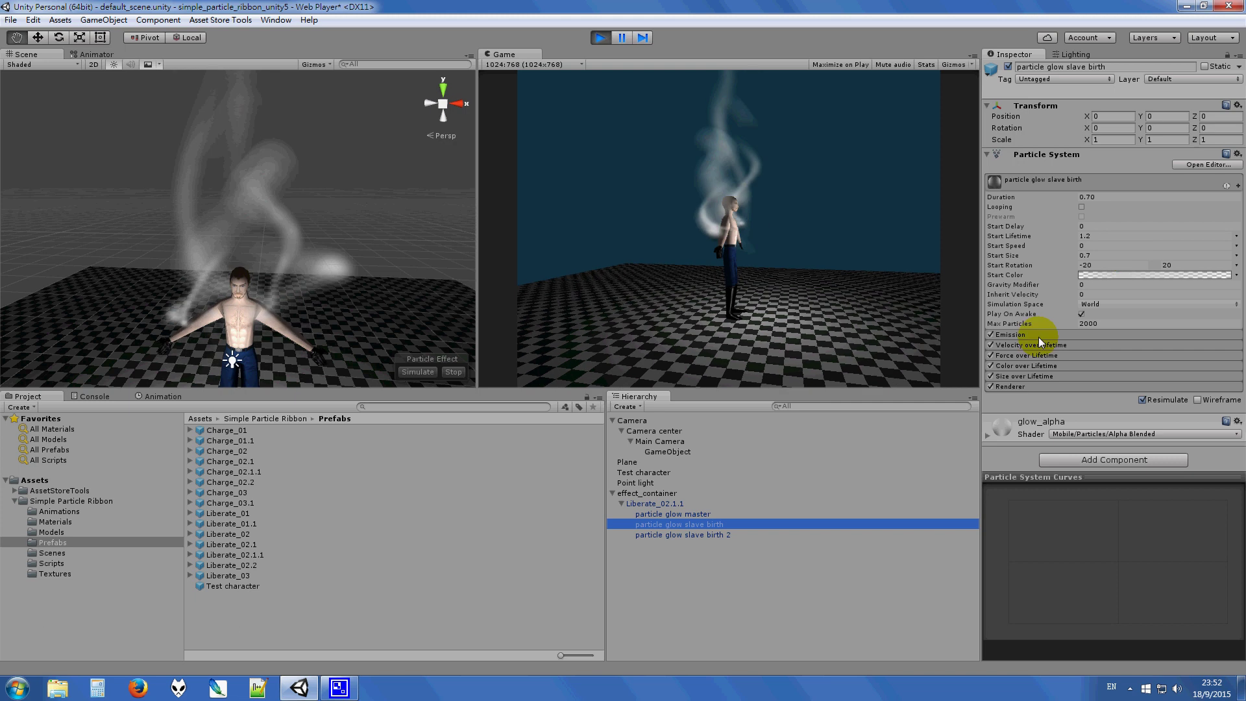
{"action": "left_click", "coordinate": [1099, 334]}
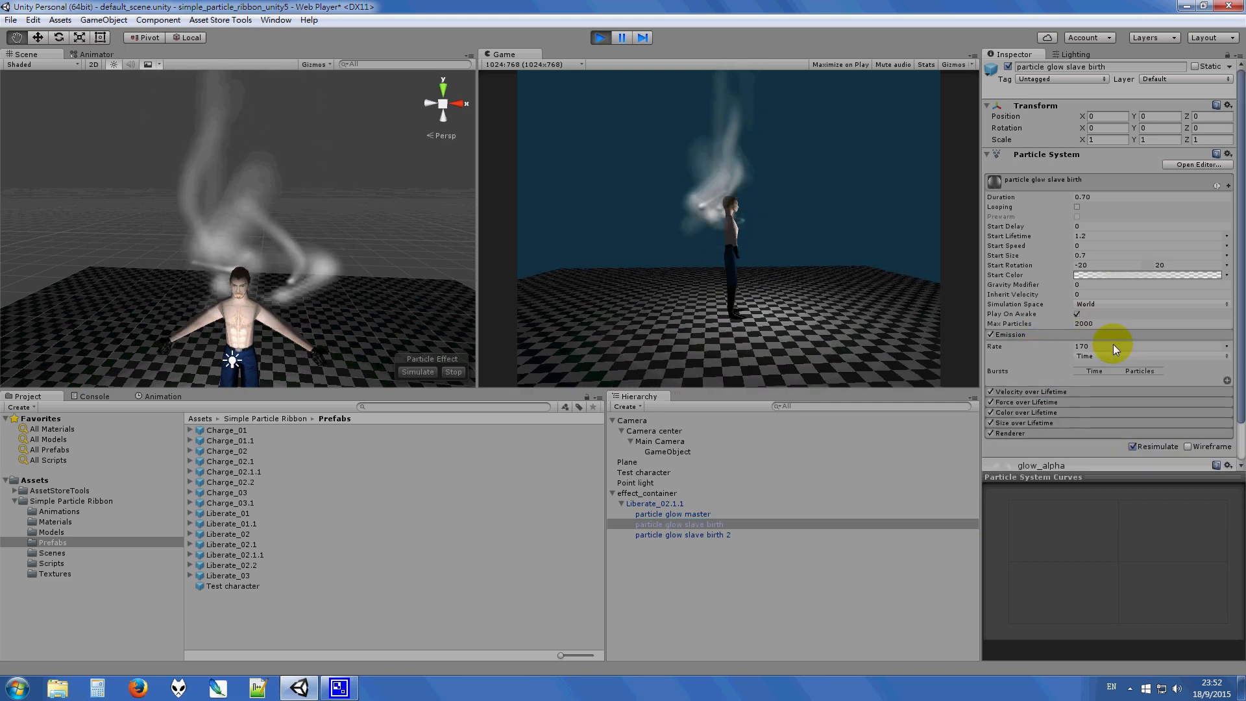
{"action": "left_click", "coordinate": [1116, 345]}
{"action": "type", "text": "40"}
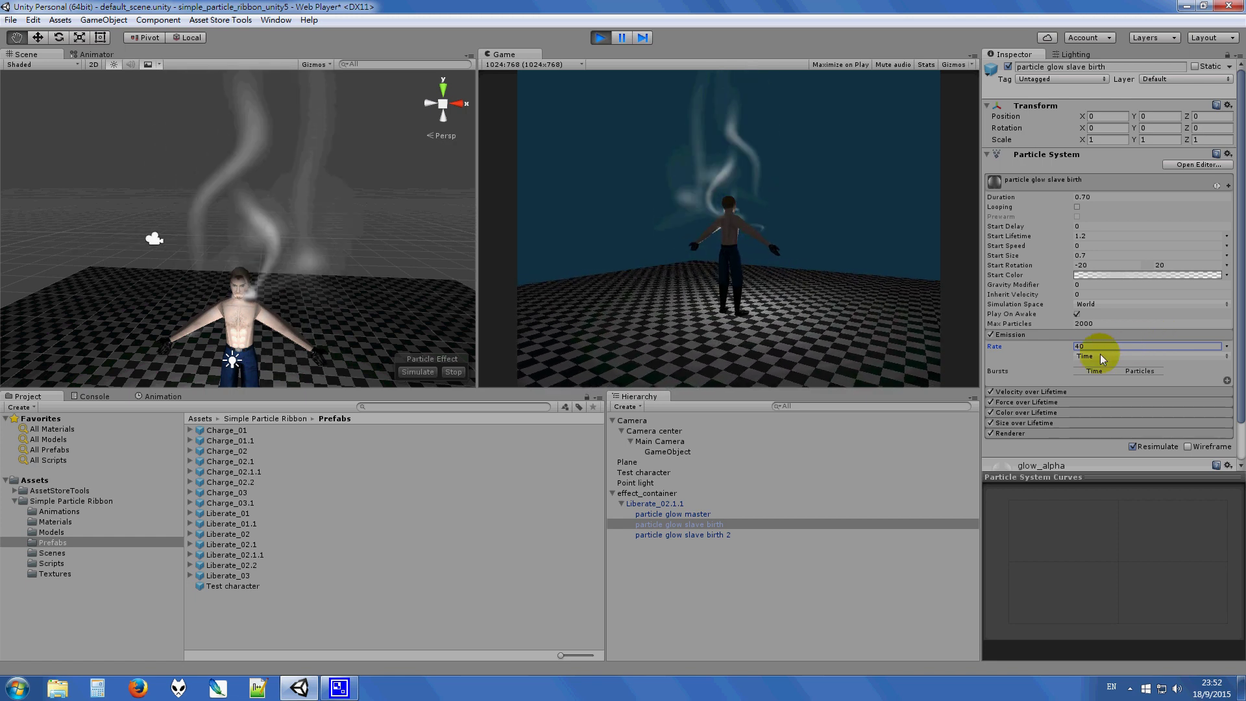
Step: Raise an alpha key in the slave birth emitter's Color over Lifetime gradient
{"action": "left_click", "coordinate": [1060, 412]}
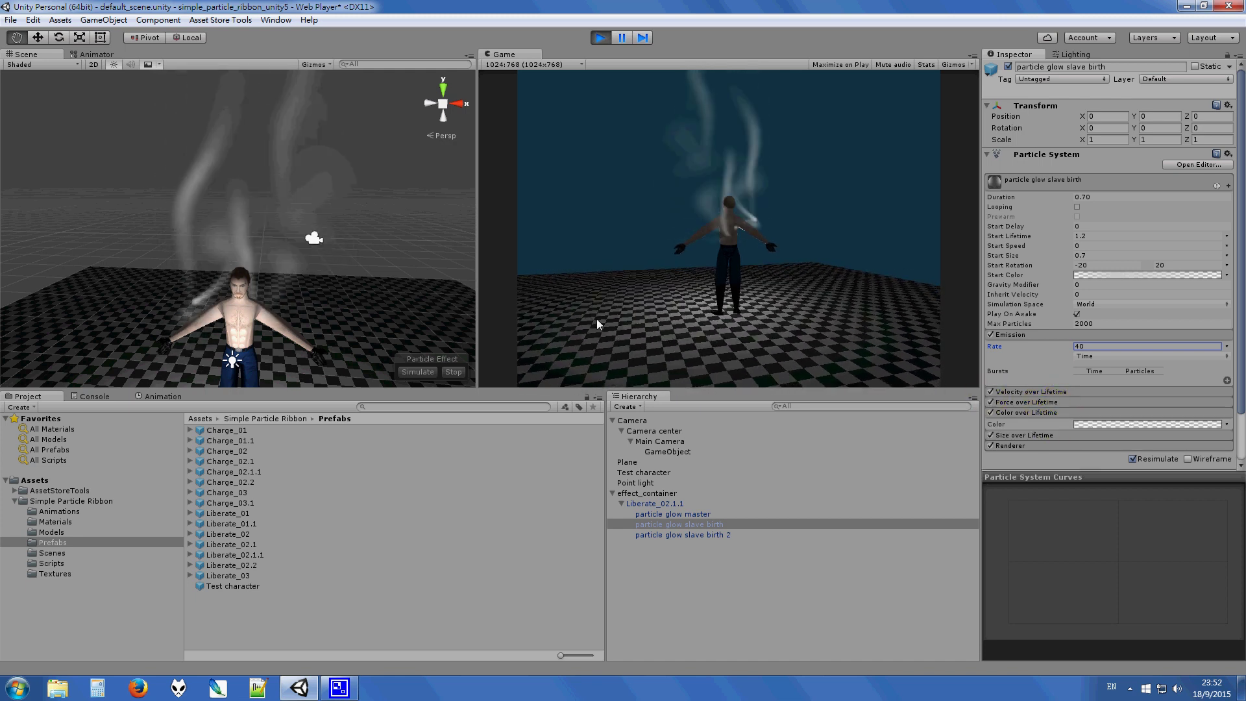
{"action": "left_click", "coordinate": [1112, 425]}
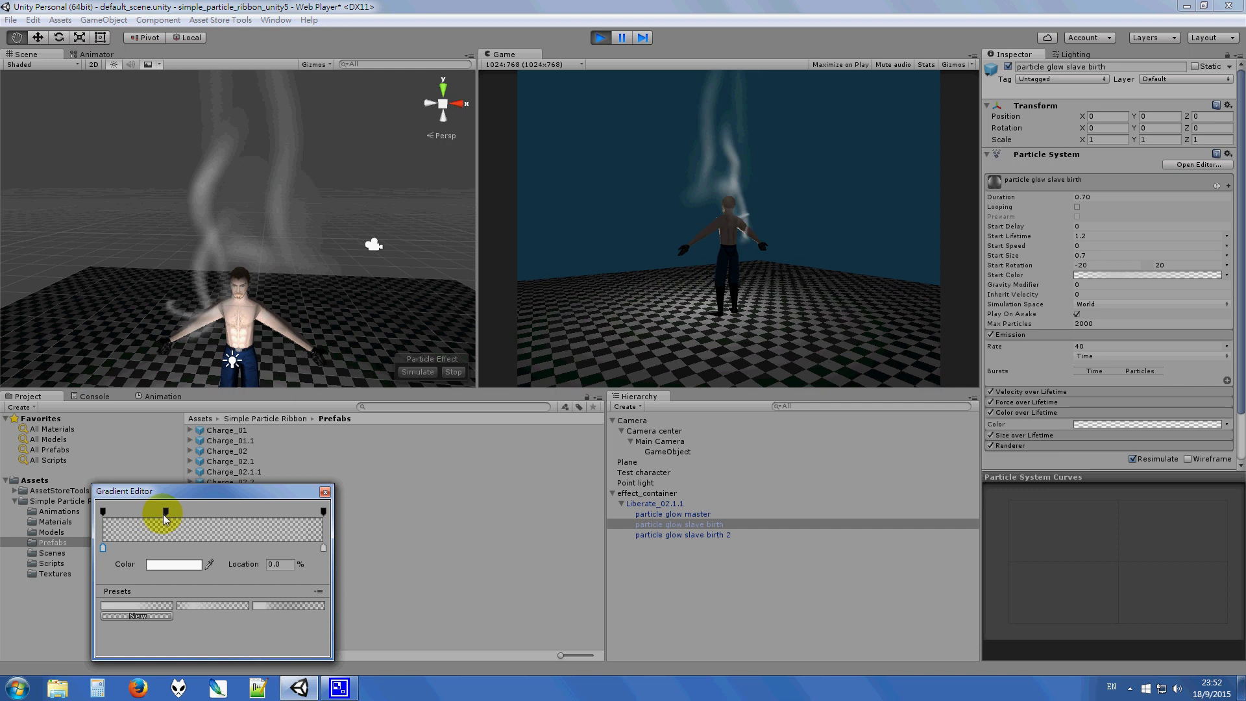
{"action": "left_click_drag", "start_coordinate": [153, 563], "coordinate": [154, 567]}
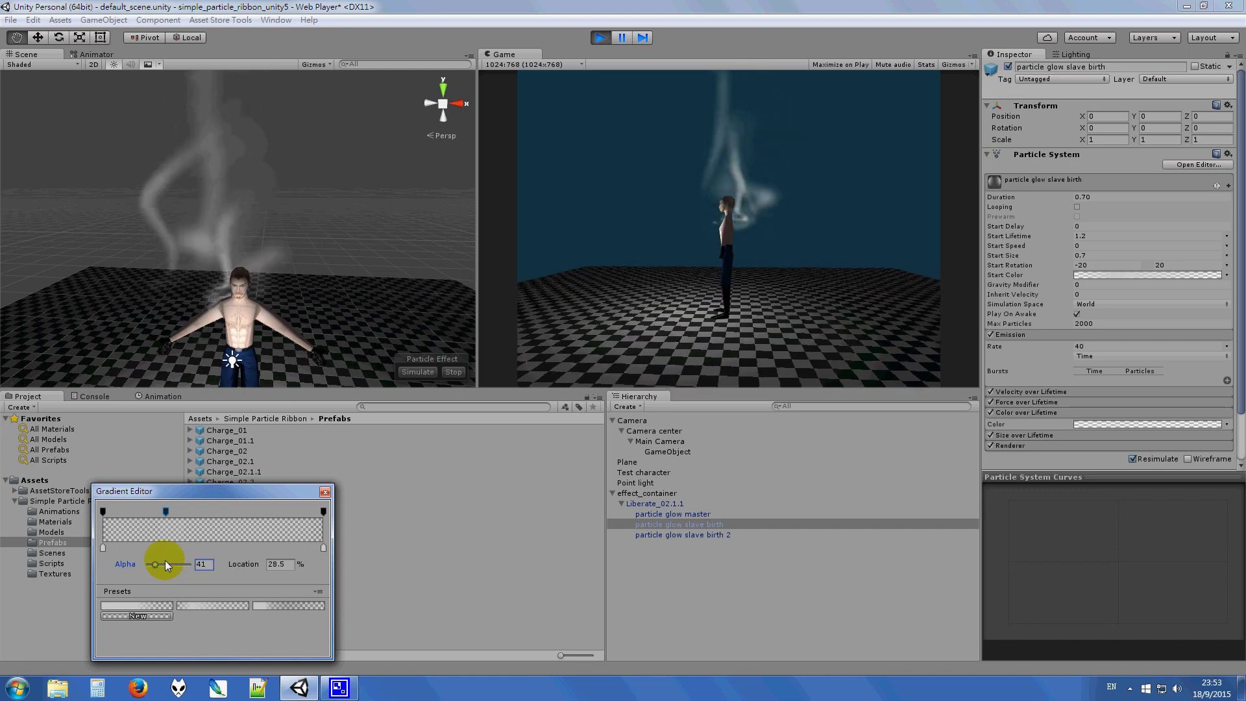
Step: Assign the glow_add material to both particle glow slave birth emitters
{"action": "left_click_drag", "start_coordinate": [1236, 337], "coordinate": [1107, 439]}
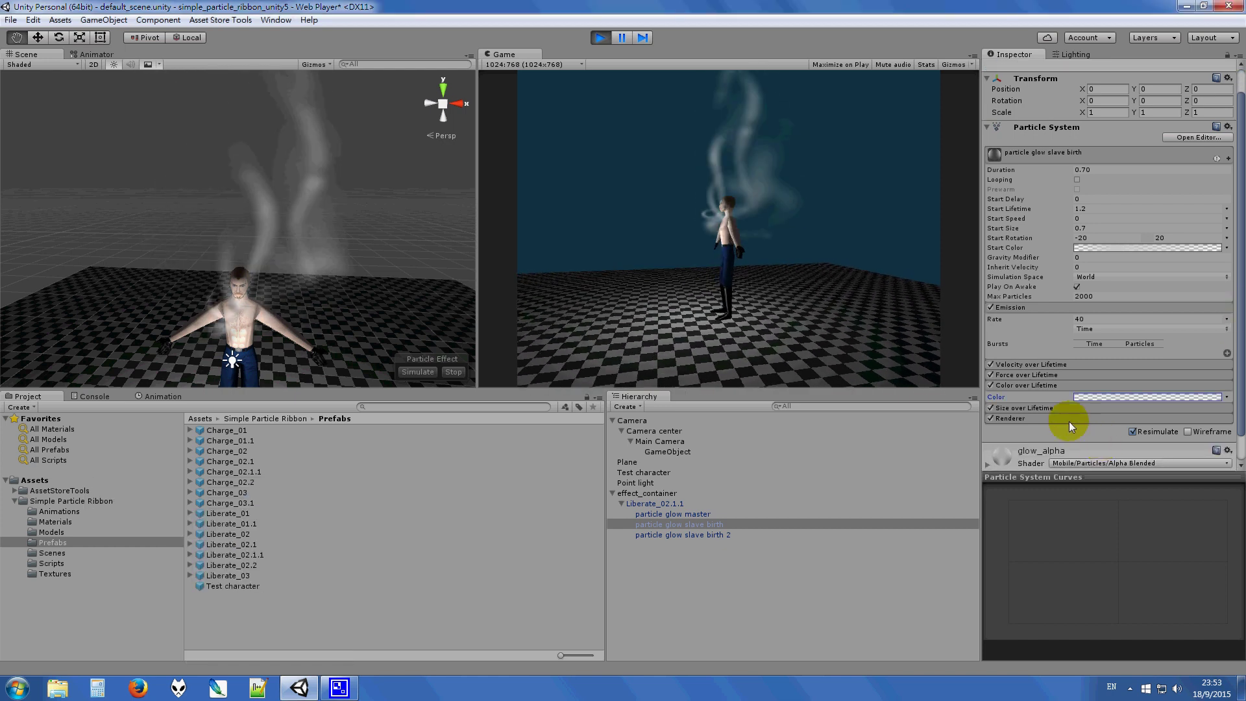
{"action": "left_click", "coordinate": [1224, 449]}
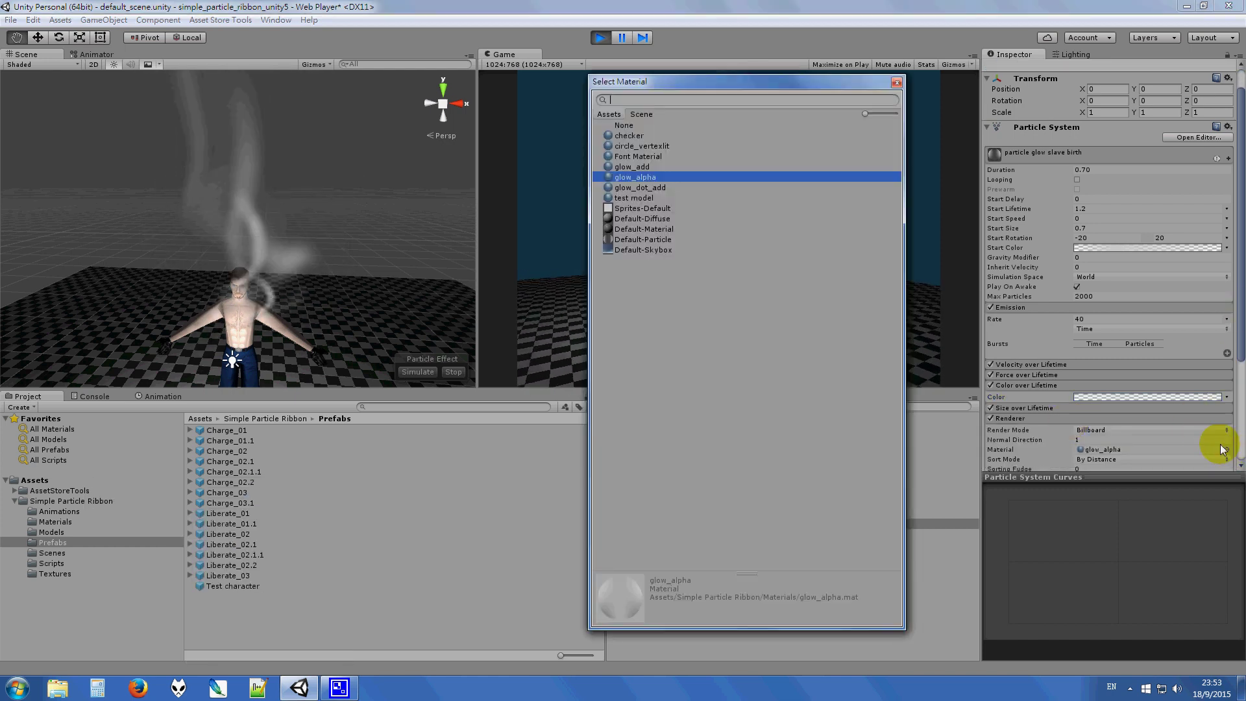
{"action": "double_click", "coordinate": [660, 166]}
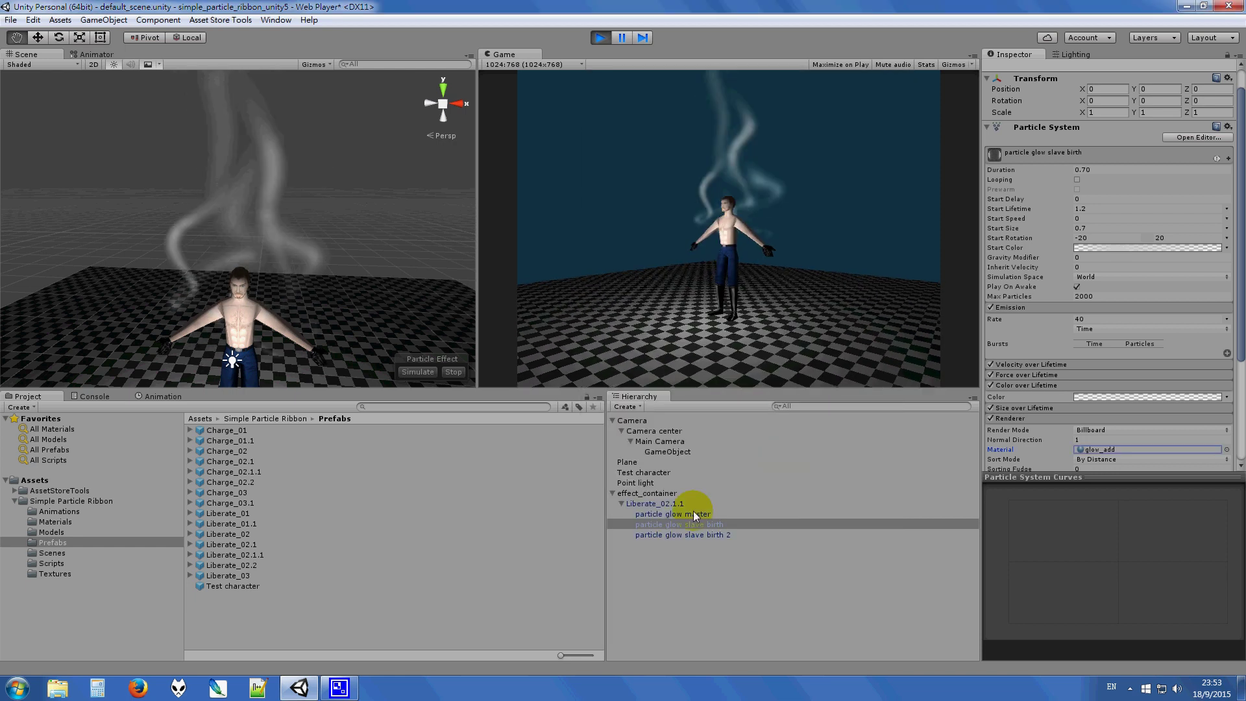
{"action": "left_click", "coordinate": [693, 535]}
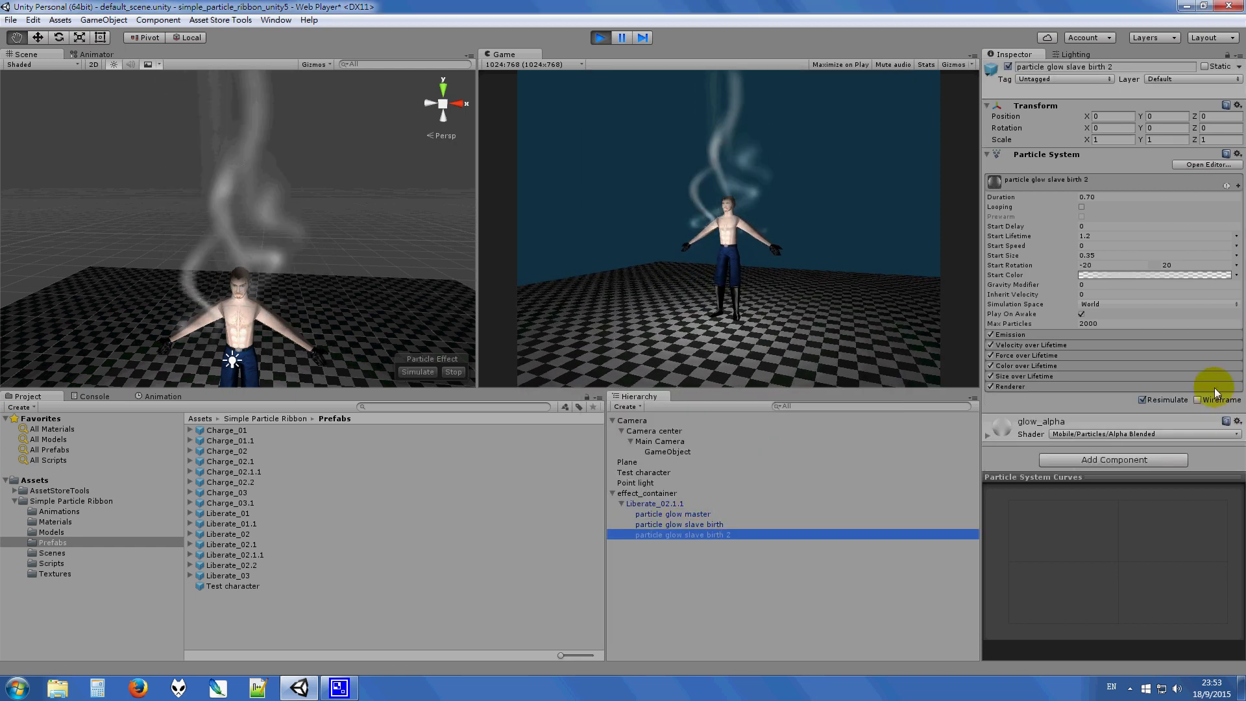
{"action": "left_click", "coordinate": [1226, 419]}
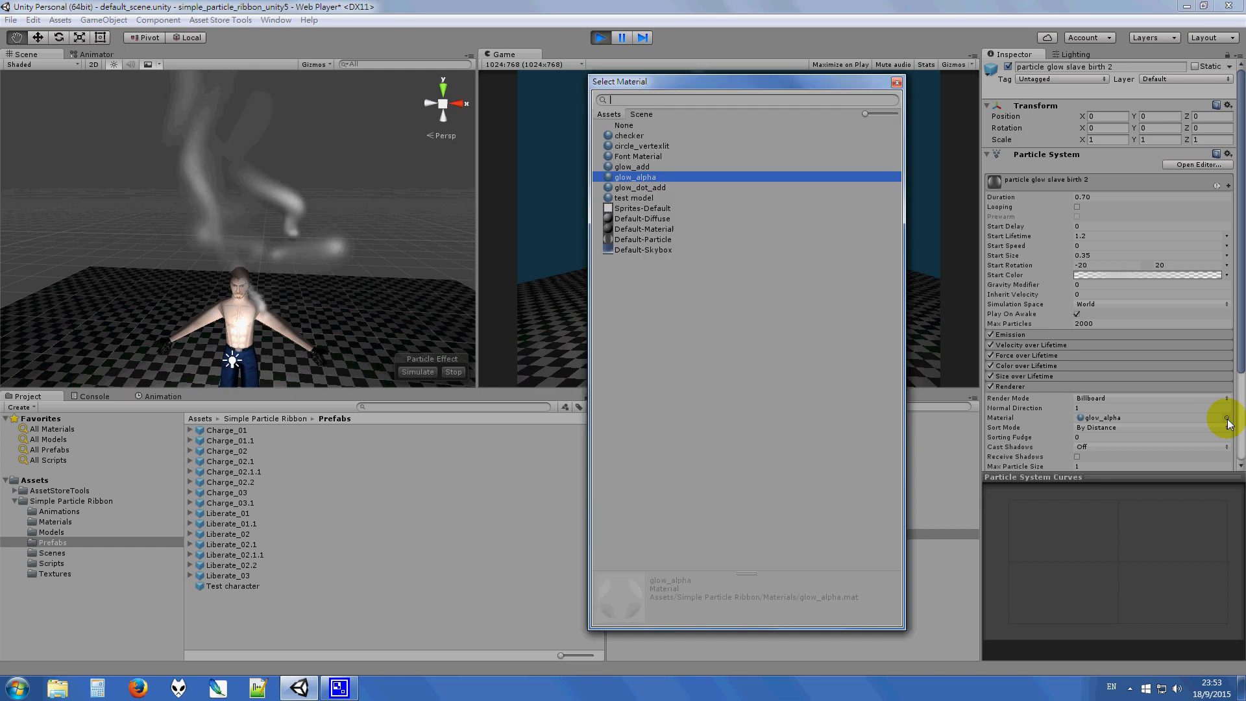
{"action": "double_click", "coordinate": [689, 167]}
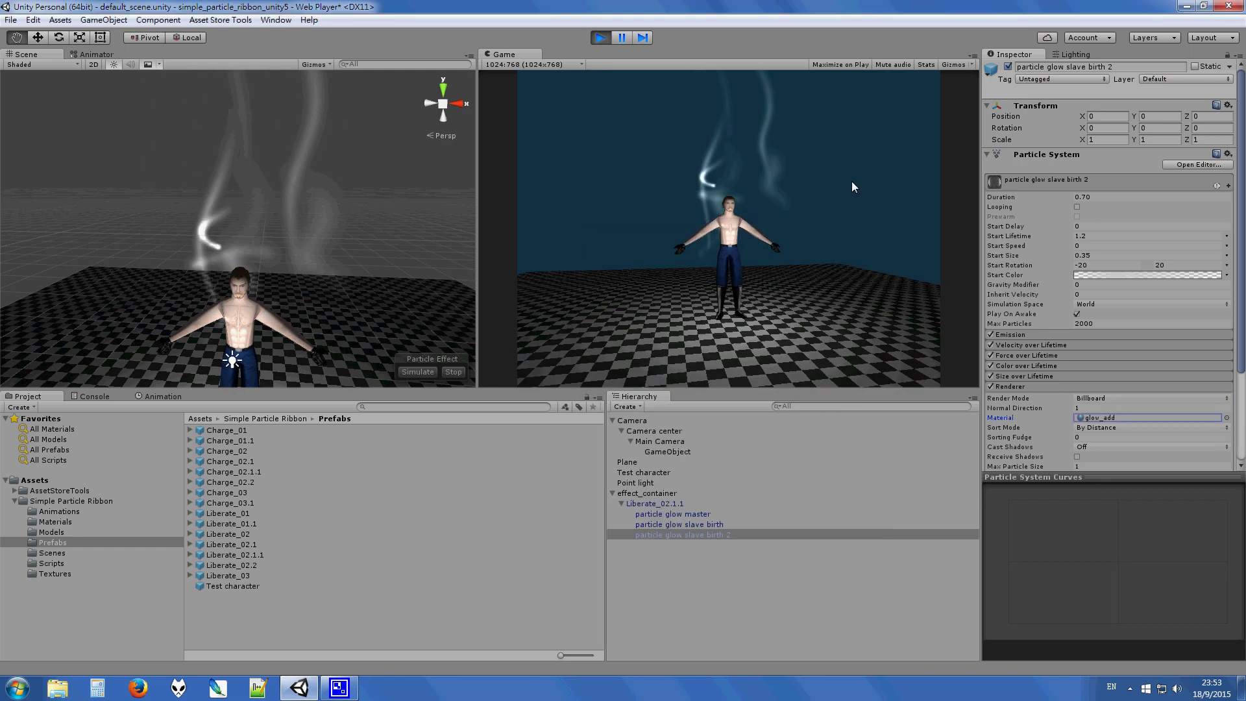
{"action": "left_click", "coordinate": [684, 524]}
Step: Set particle glow slave birth's Start Size to 1.2
{"action": "left_click", "coordinate": [1119, 256]}
{"action": "type", "text": "1.2"}
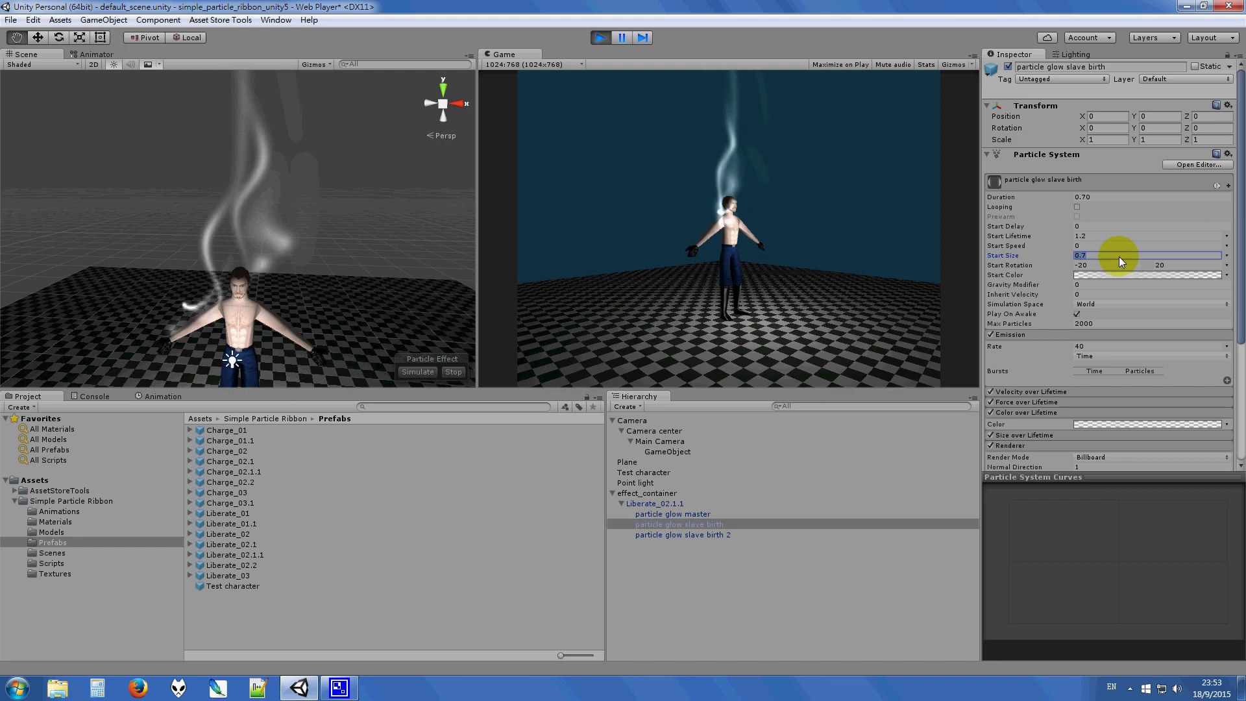